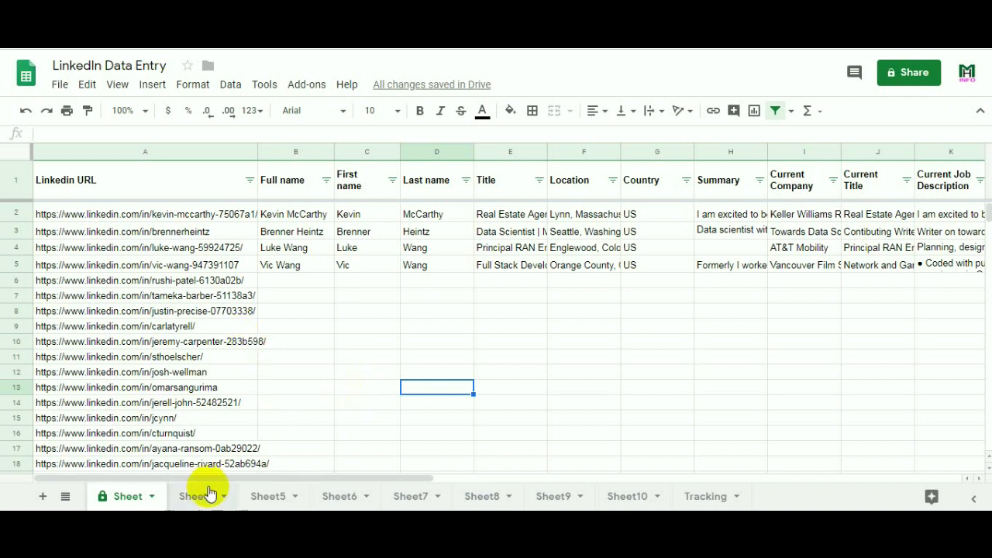
Open the Tracking sheet and enter the first worker's name in cell A2
{"action": "left_click", "coordinate": [704, 497]}
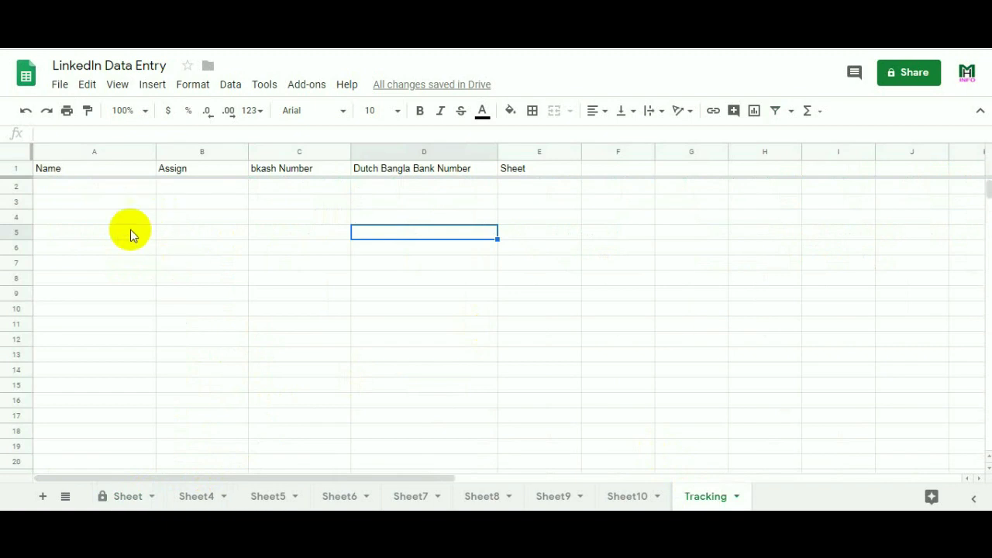
{"action": "left_click", "coordinate": [96, 188]}
{"action": "type", "text": "Moazzem"}
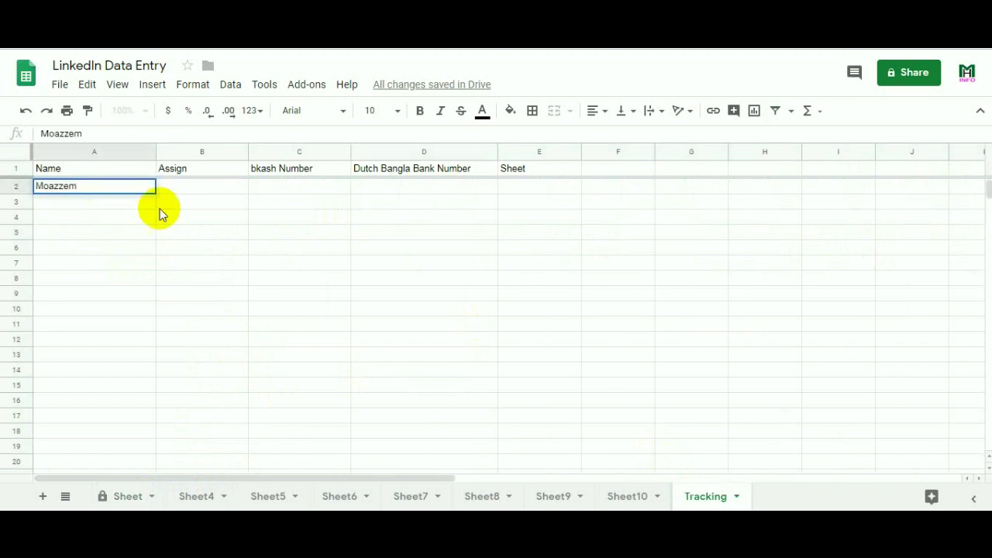
{"action": "key", "text": "Tab"}
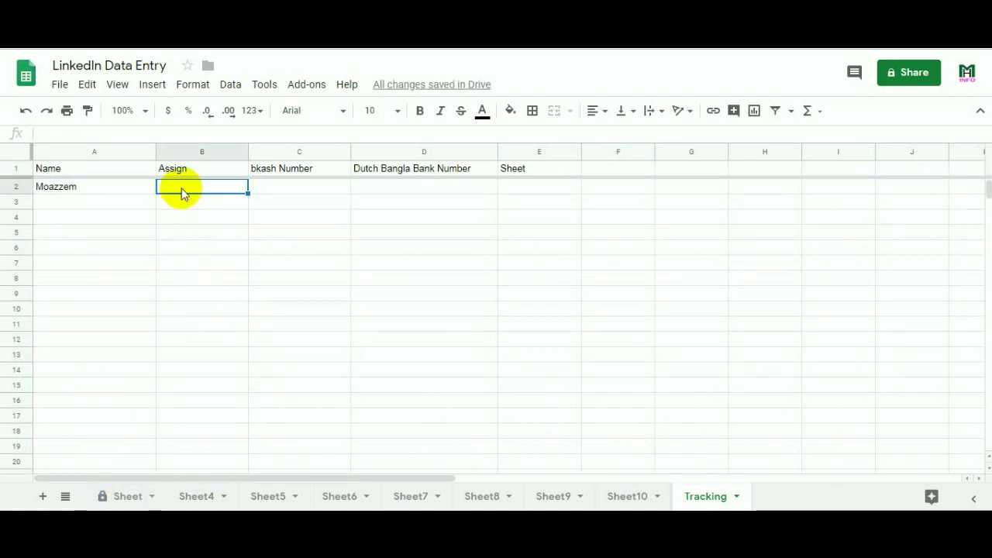
Check the LinkedIn URL list and the blank Sheet4, and enter 6-100 as the first worker's assignment in the Tracking sheet
{"action": "left_click", "coordinate": [135, 496]}
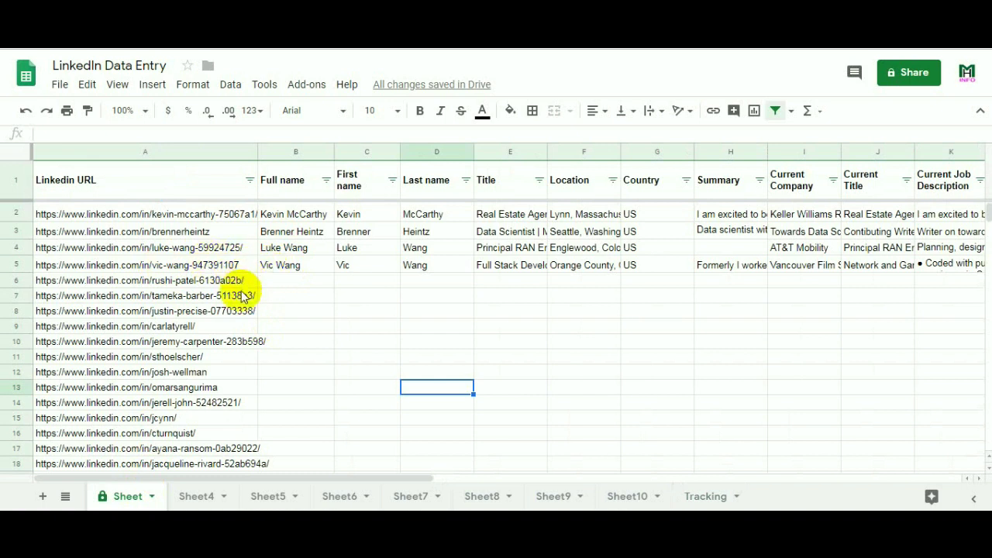
{"action": "left_click", "coordinate": [206, 493]}
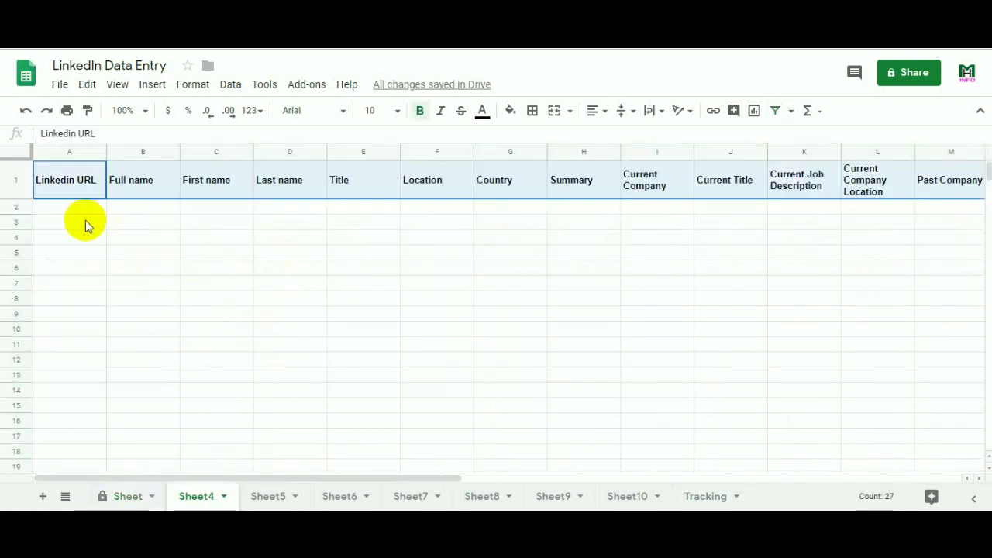
{"action": "left_click", "coordinate": [705, 496]}
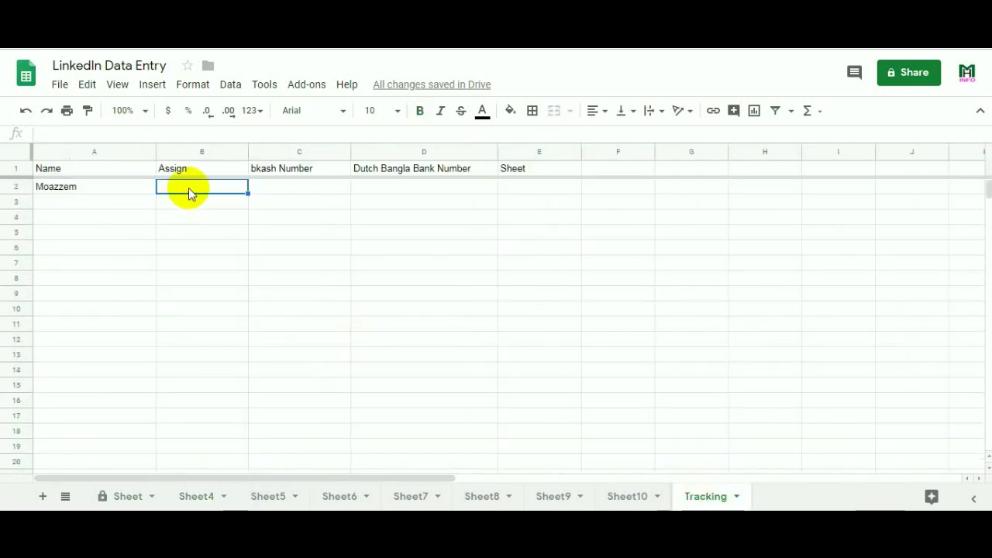
{"action": "type", "text": "6-100"}
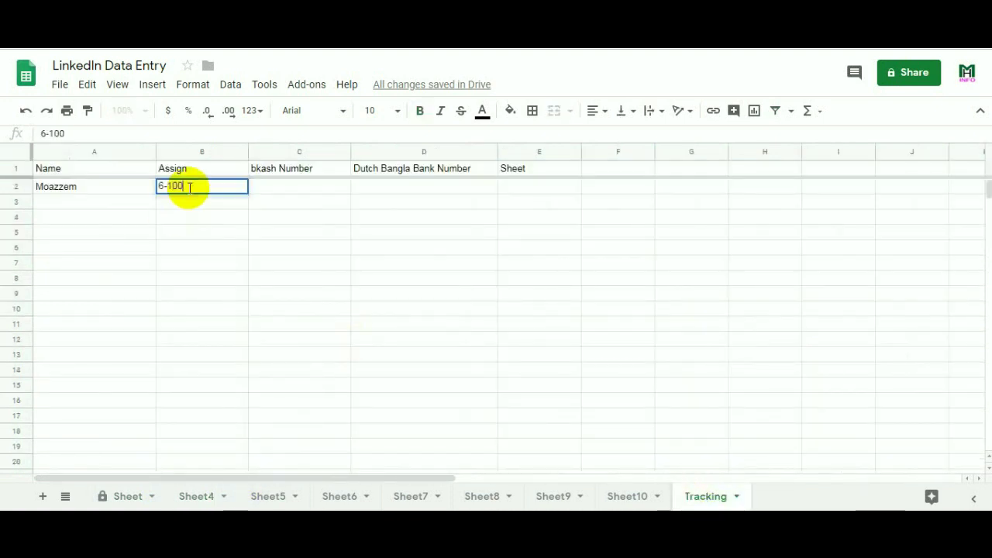
{"action": "key", "text": "Tab"}
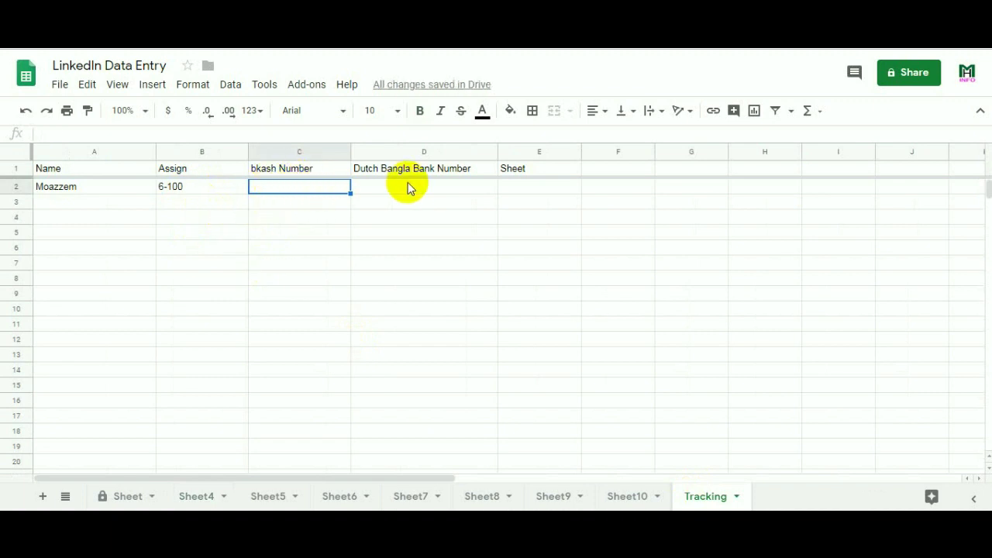
Look through the header-only worksheets from Sheet4 to Sheet10 and return to the Tracking sheet
{"action": "left_click", "coordinate": [427, 190]}
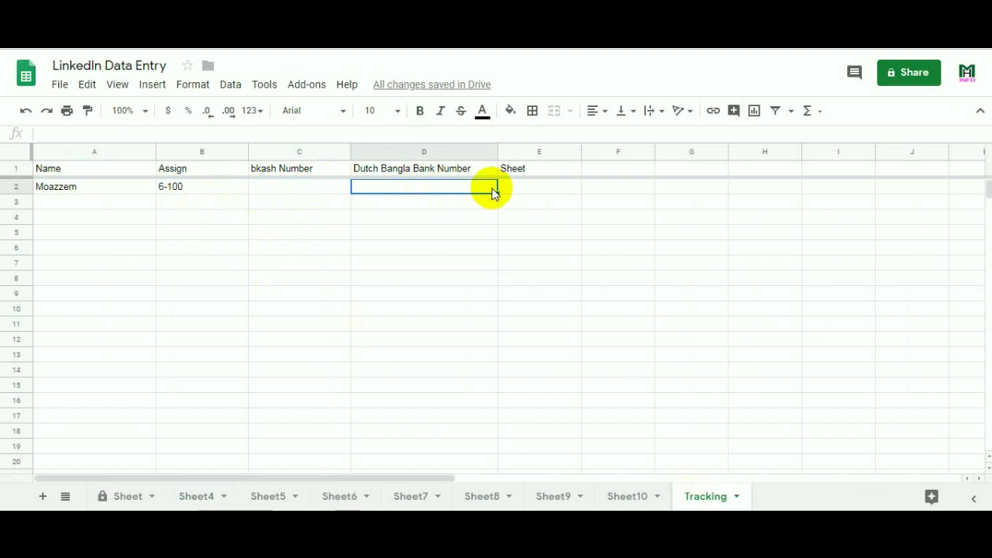
{"action": "left_click", "coordinate": [521, 191]}
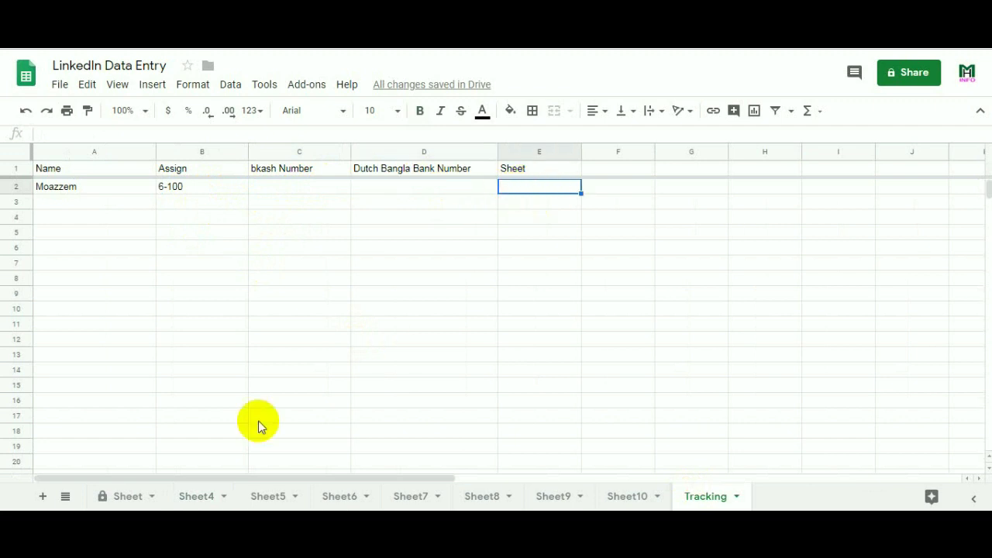
{"action": "left_click", "coordinate": [196, 497]}
{"action": "left_click", "coordinate": [263, 499]}
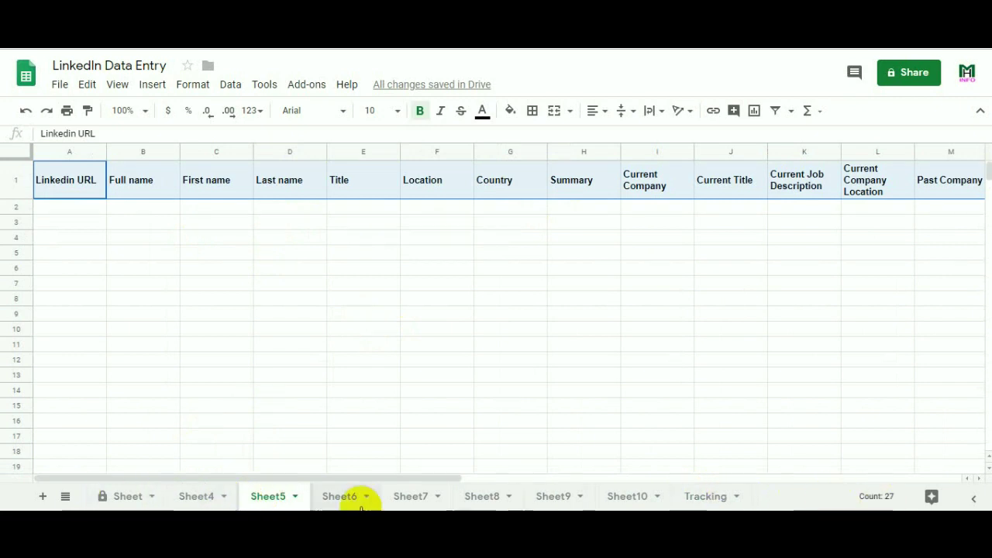
{"action": "left_click", "coordinate": [194, 498]}
{"action": "left_click", "coordinate": [275, 498]}
{"action": "left_click", "coordinate": [347, 499]}
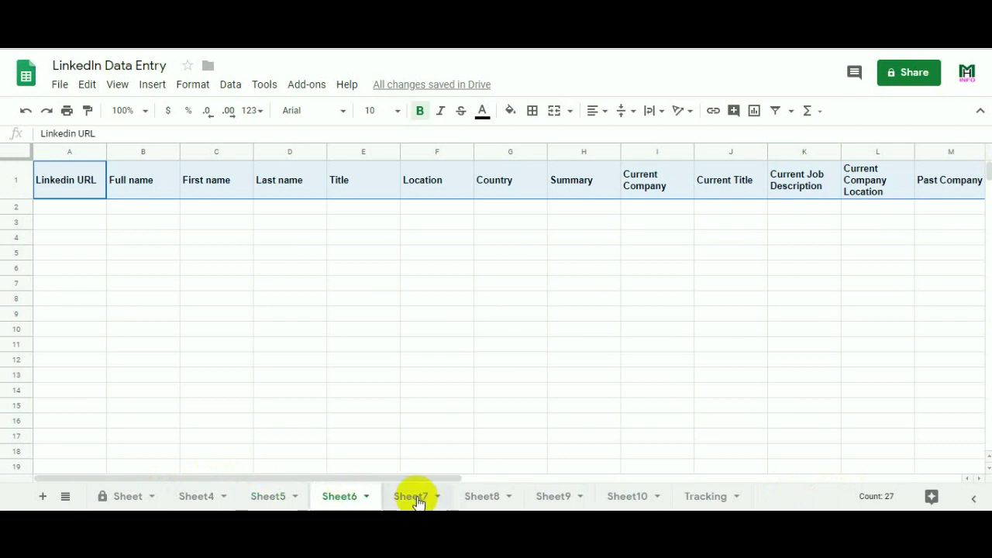
{"action": "left_click", "coordinate": [430, 498]}
{"action": "left_click", "coordinate": [643, 498]}
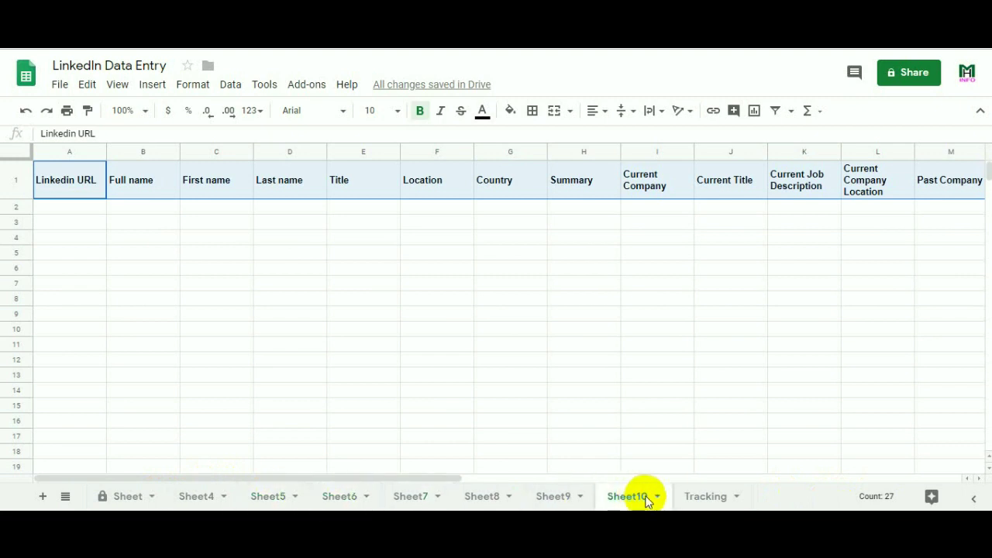
{"action": "left_click", "coordinate": [194, 498]}
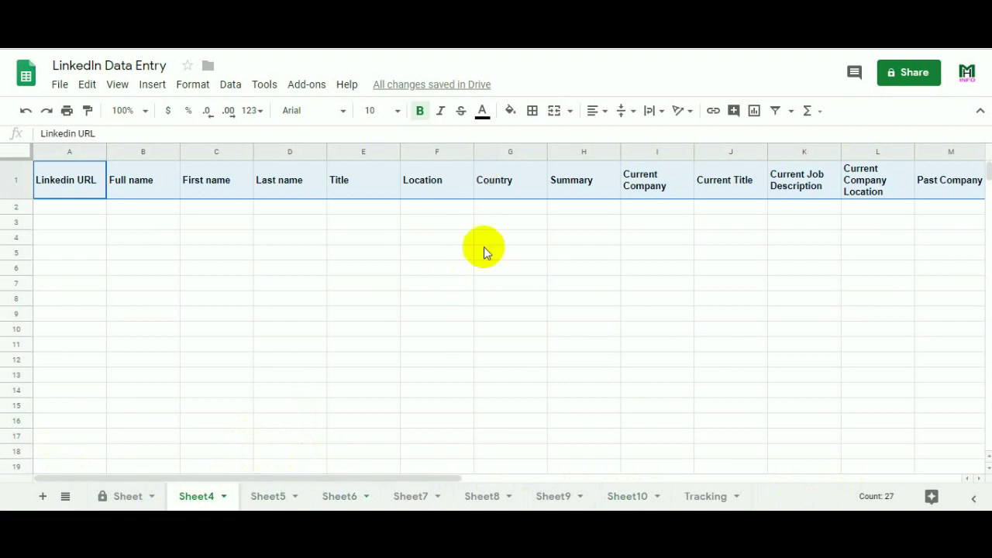
{"action": "left_click", "coordinate": [724, 496]}
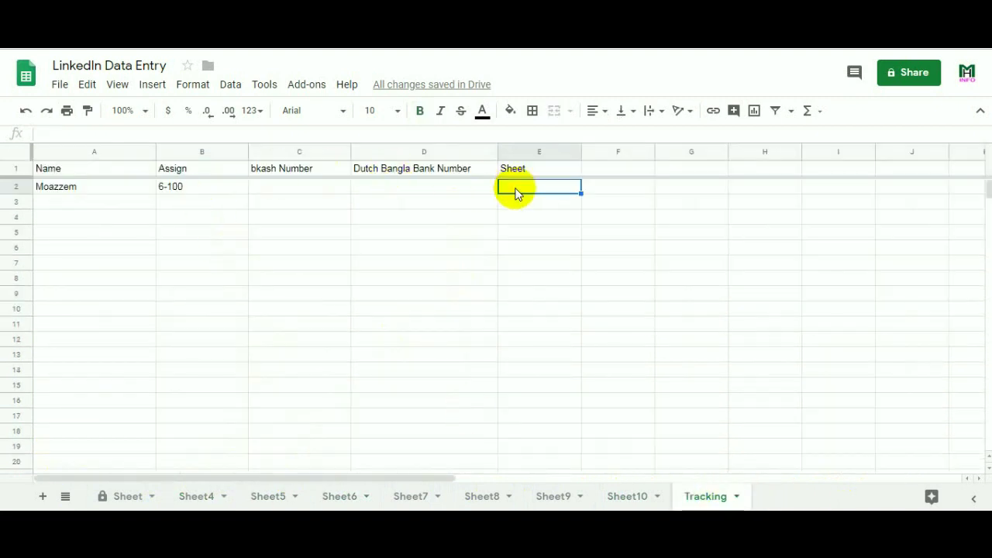
{"action": "type", "text": "1"}
{"action": "key", "text": "Tab"}
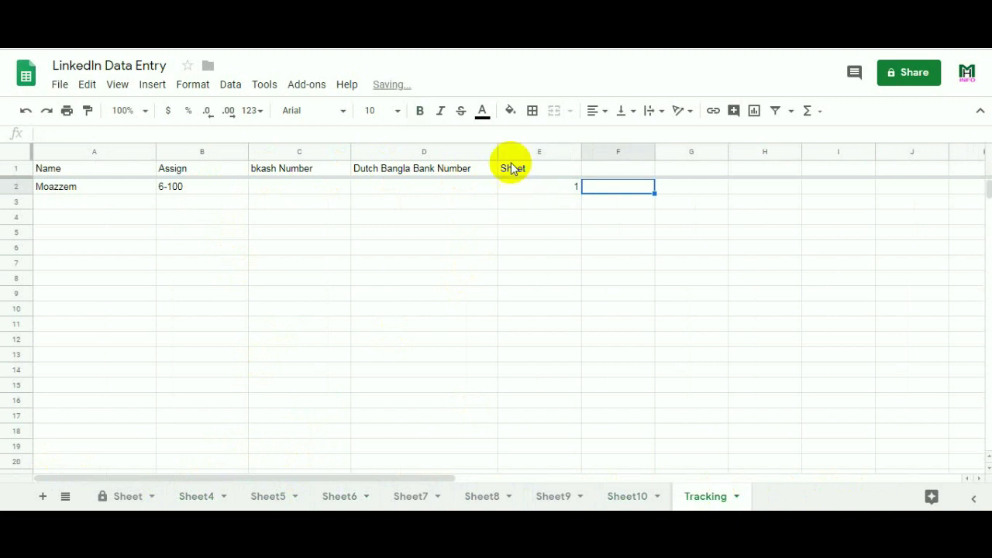
{"action": "left_click", "coordinate": [556, 193]}
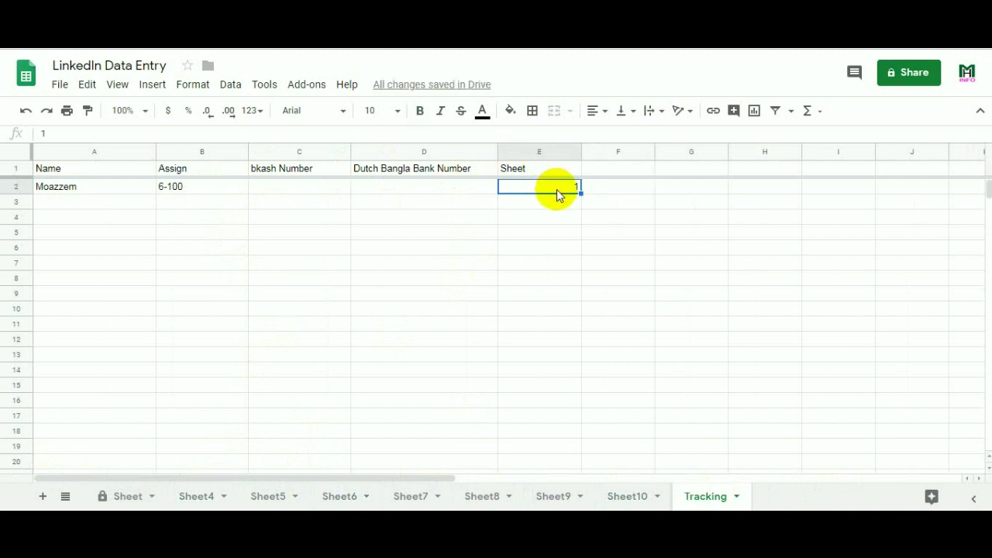
{"action": "key", "text": "Delete"}
Add the second worker's name in row 3 of the Tracking sheet with the assignment 101-500
{"action": "left_click", "coordinate": [111, 204]}
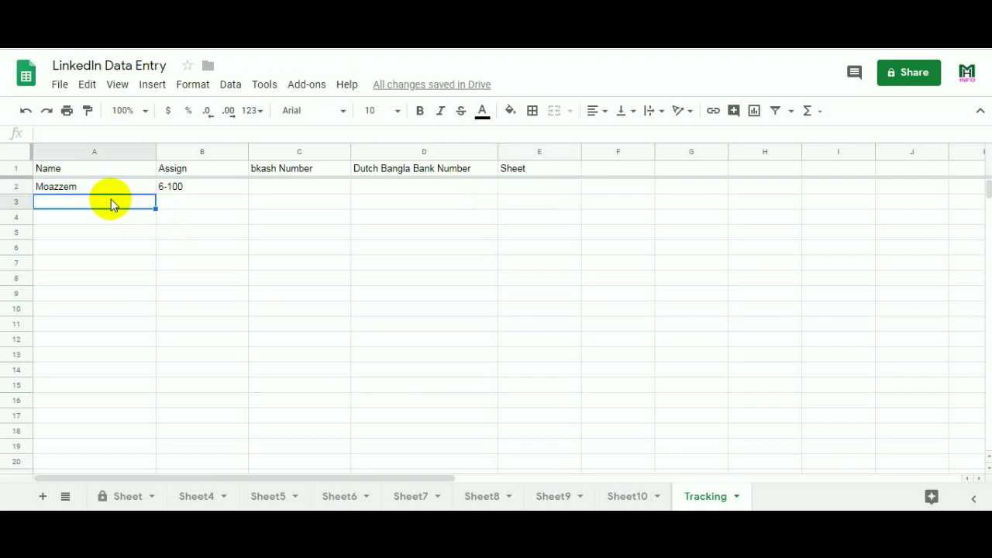
{"action": "left_click", "coordinate": [185, 195]}
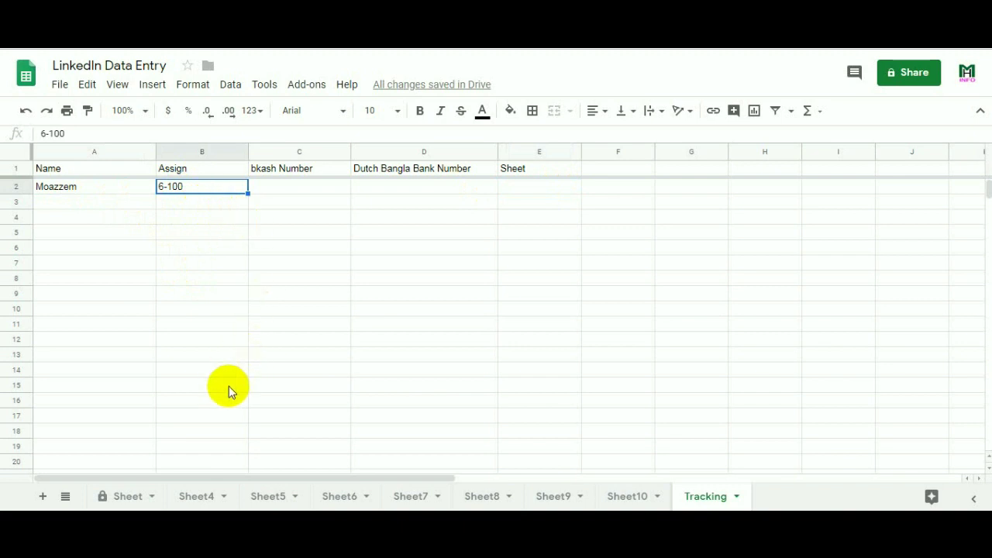
{"action": "left_click", "coordinate": [116, 205]}
{"action": "left_click", "coordinate": [175, 203]}
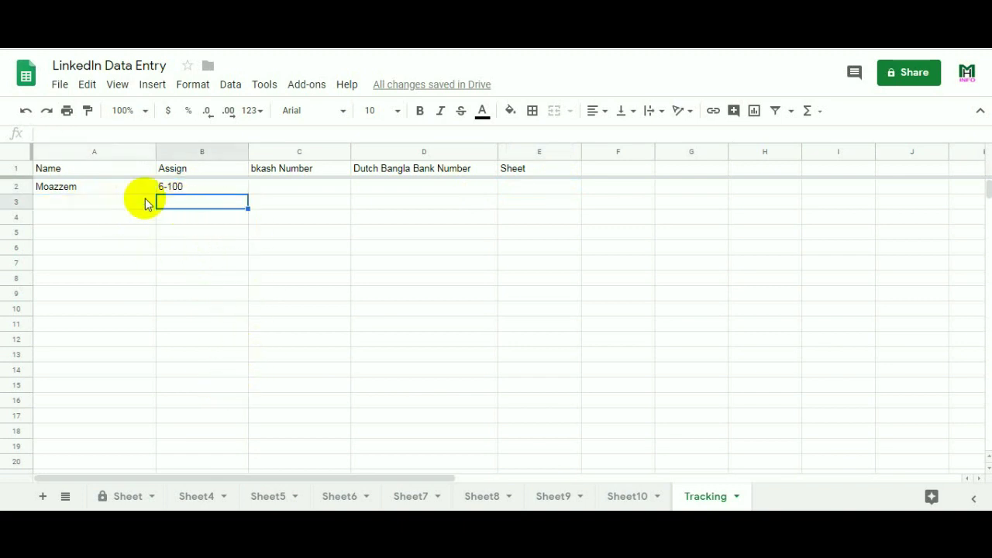
{"action": "left_click", "coordinate": [134, 201]}
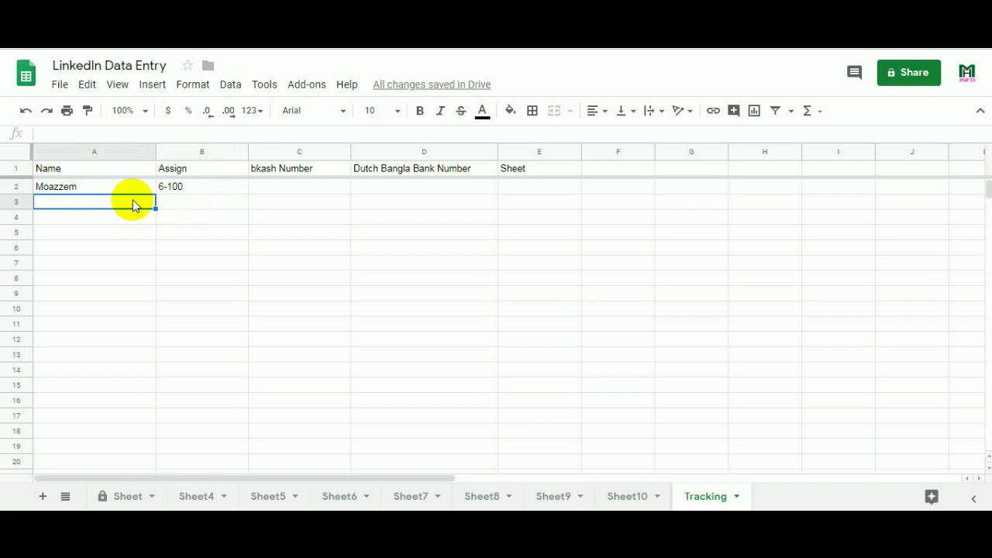
{"action": "type", "text": "Sagar"}
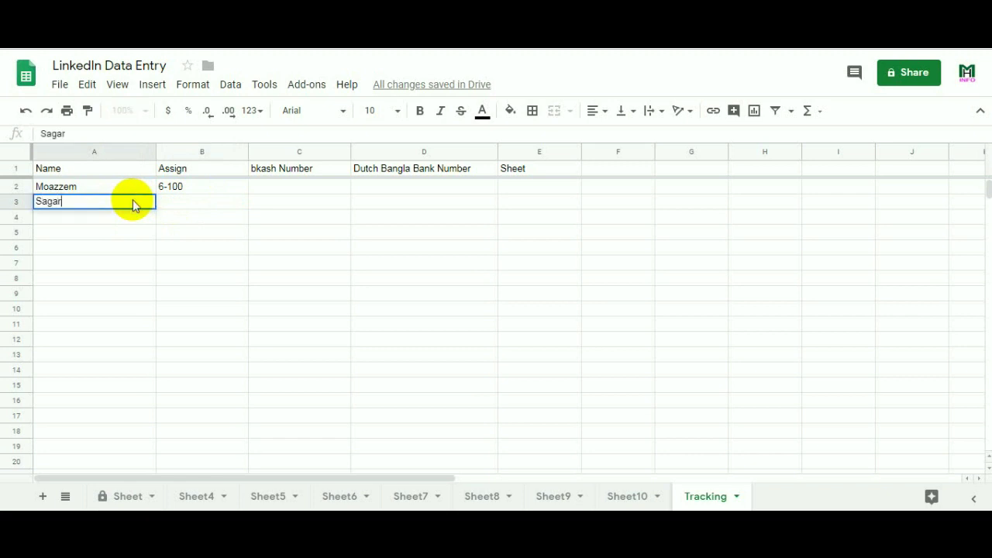
{"action": "key", "text": "Tab"}
{"action": "type", "text": "10"}
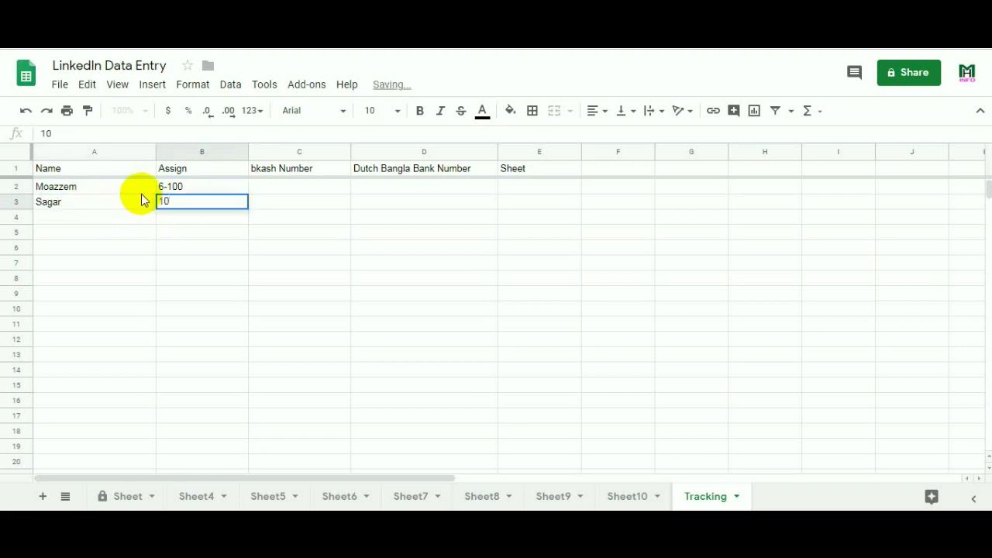
{"action": "type", "text": "1"}
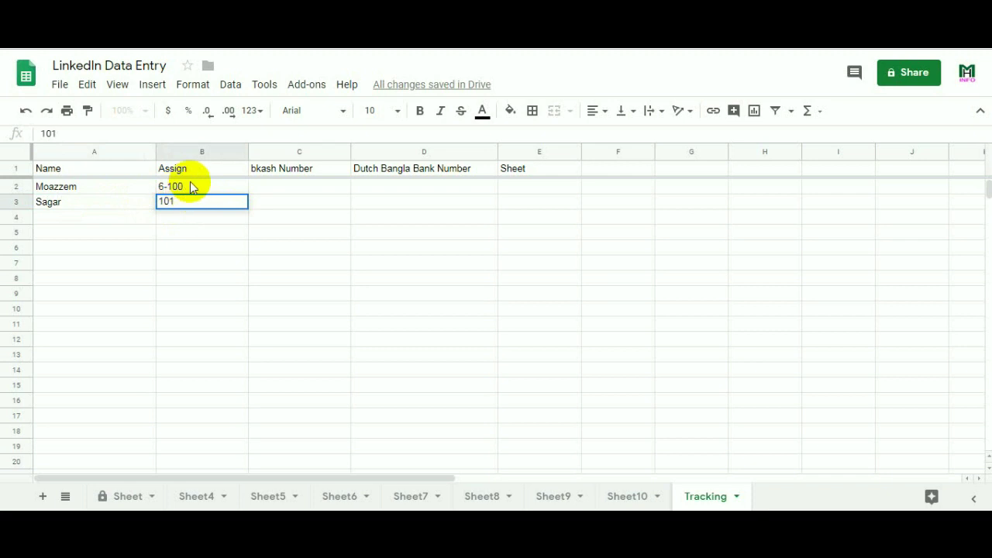
{"action": "type", "text": "-500"}
{"action": "key", "text": "Tab"}
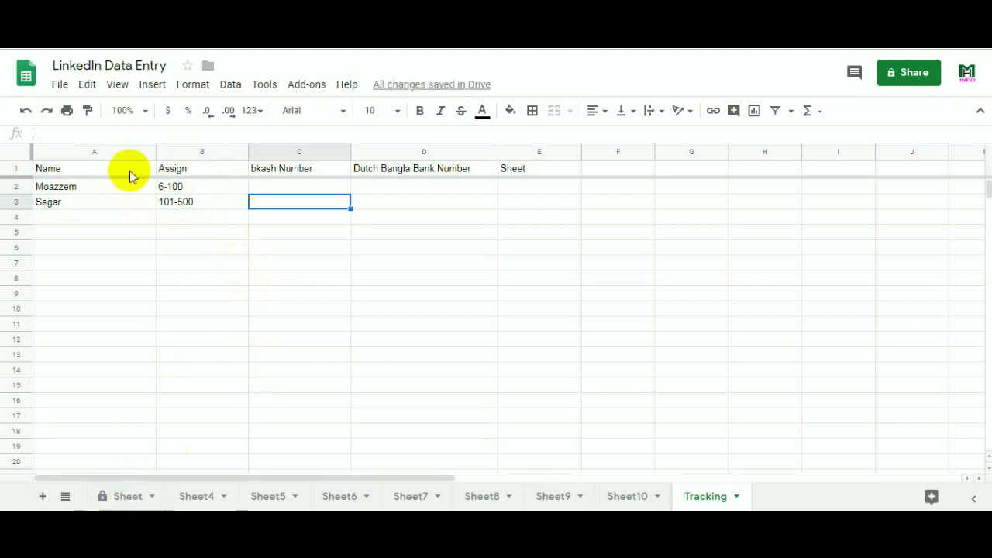
Glance at Sheet6 and open the main worksheet that holds the LinkedIn URL list
{"action": "left_click", "coordinate": [134, 496]}
{"action": "left_click", "coordinate": [345, 496]}
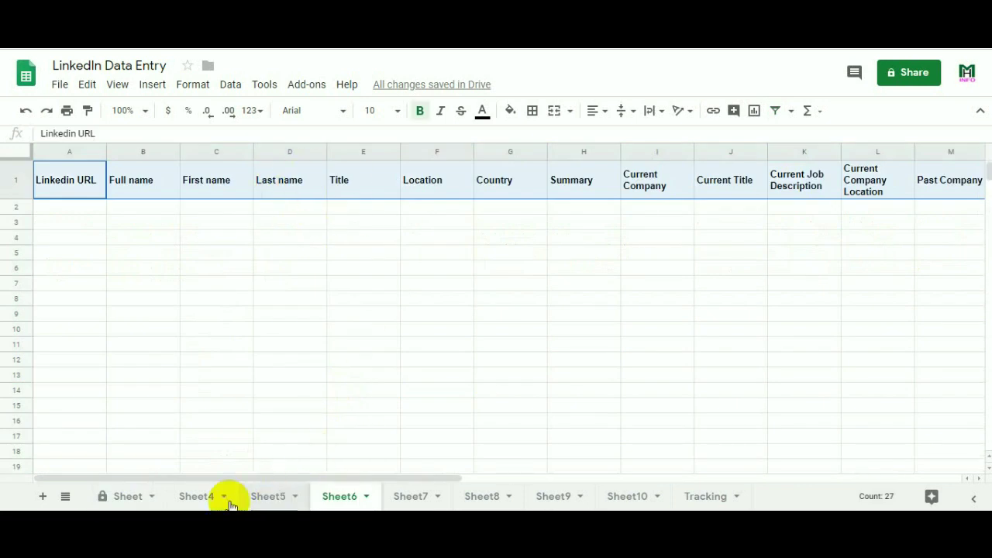
{"action": "left_click", "coordinate": [132, 497]}
{"action": "left_click", "coordinate": [264, 310]}
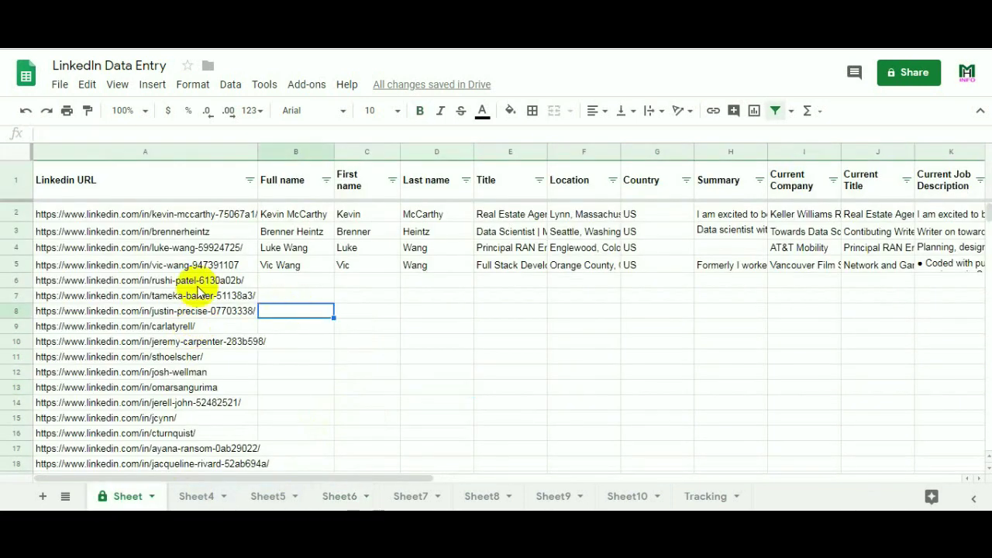
Select the entire rows 6 to 100 of the LinkedIn URL list
{"action": "left_click", "coordinate": [17, 281]}
{"action": "scroll", "coordinate": [18, 321], "scroll_direction": "down", "scroll_amount": 10}
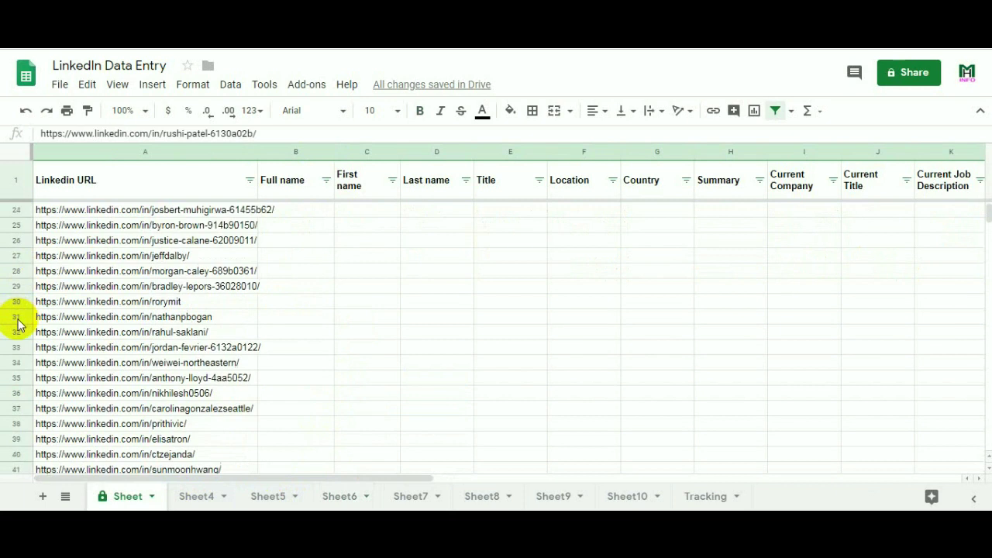
{"action": "scroll", "coordinate": [14, 349], "scroll_direction": "down", "scroll_amount": 10}
{"action": "scroll", "coordinate": [17, 387], "scroll_direction": "up", "scroll_amount": 6}
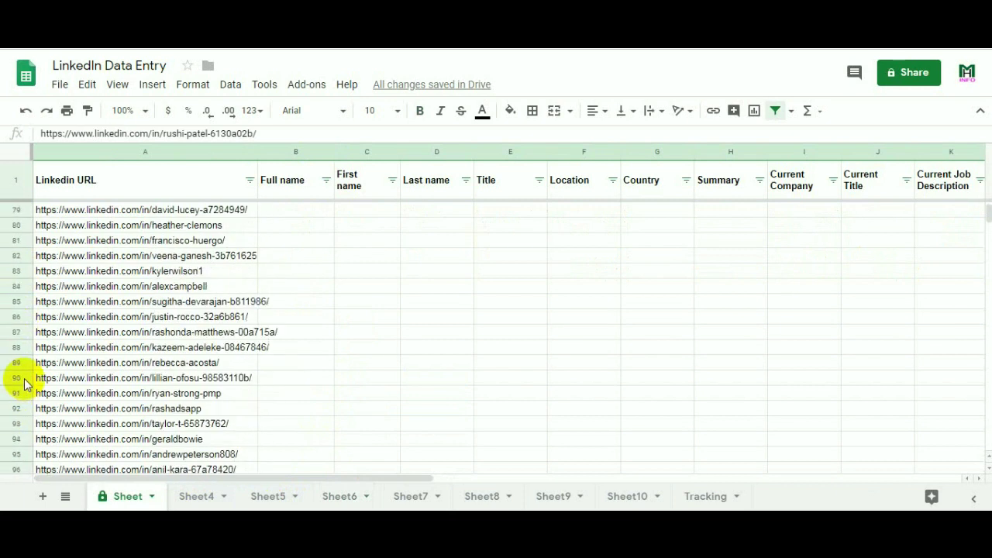
{"action": "scroll", "coordinate": [23, 356], "scroll_direction": "down", "scroll_amount": 3}
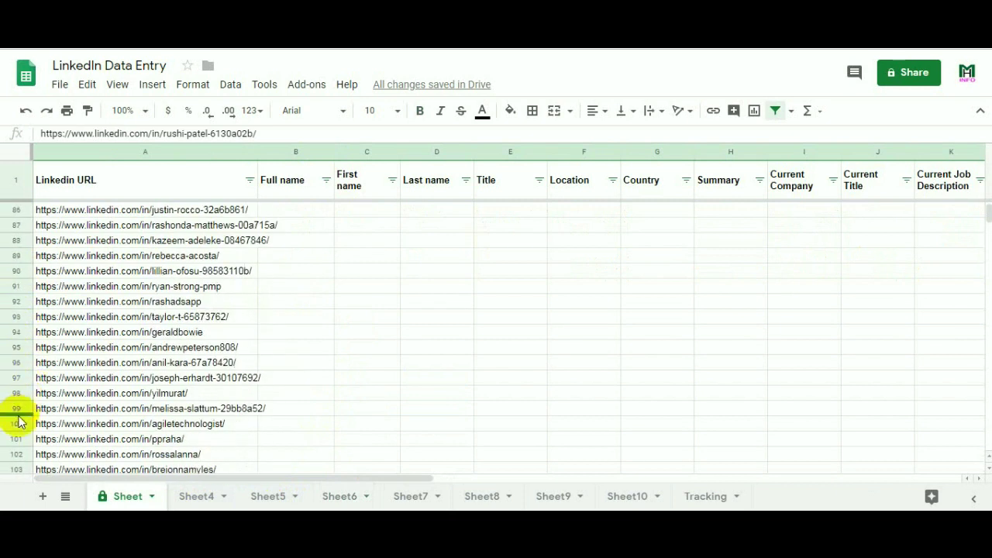
{"action": "left_click", "coordinate": [18, 423], "text": "shift"}
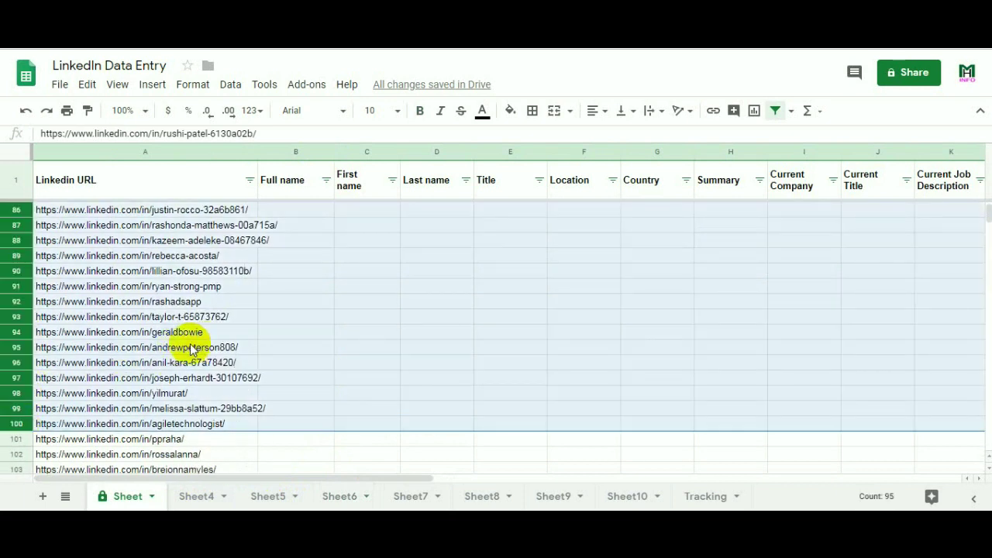
Copy only the LinkedIn URLs in cells A6 to A100 of the main worksheet
{"action": "left_click", "coordinate": [137, 423]}
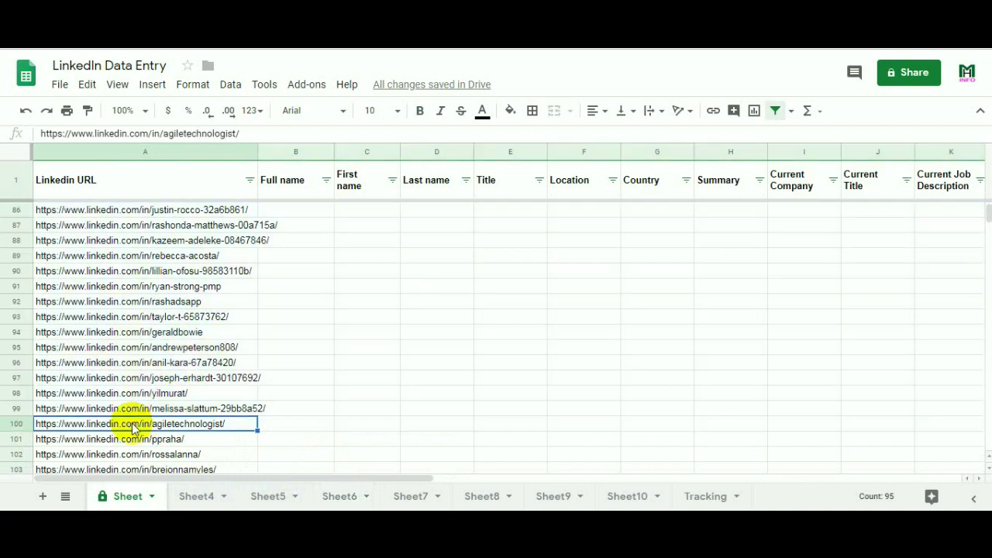
{"action": "scroll", "coordinate": [133, 427], "scroll_direction": "up", "scroll_amount": 1}
{"action": "scroll", "coordinate": [134, 425], "scroll_direction": "up", "scroll_amount": 20}
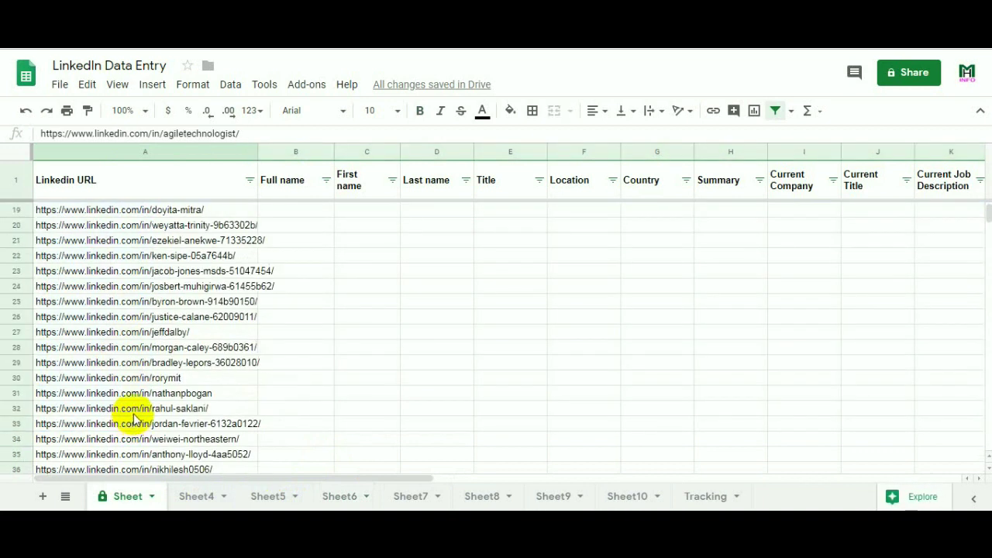
{"action": "scroll", "coordinate": [133, 418], "scroll_direction": "up", "scroll_amount": 2}
{"action": "left_click", "coordinate": [166, 279], "text": "shift"}
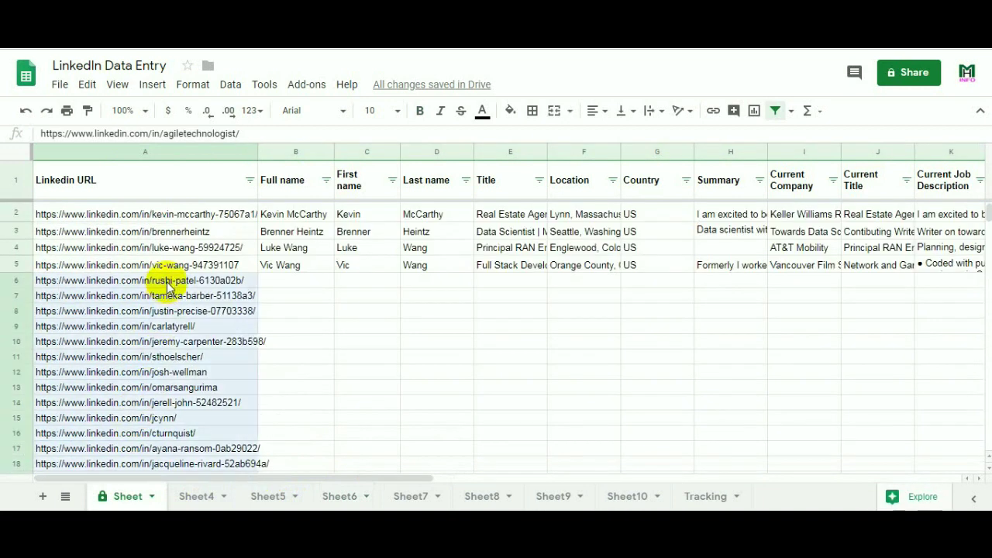
{"action": "key", "text": "ctrl+c"}
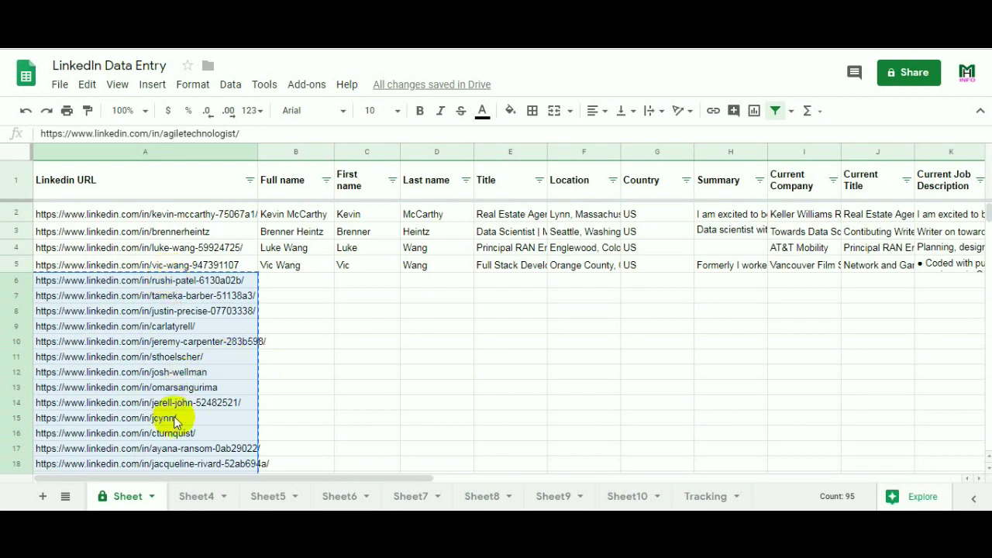
Paste the copied LinkedIn URLs into Sheet4 starting at cell A2 and widen column A to fit them
{"action": "left_click", "coordinate": [208, 500]}
{"action": "left_click", "coordinate": [78, 210]}
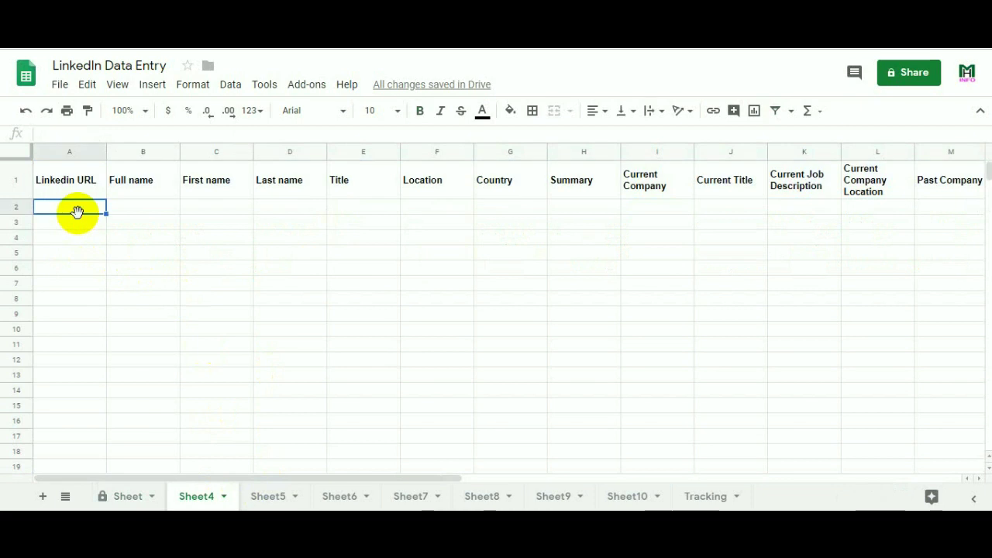
{"action": "key", "text": "ctrl+v"}
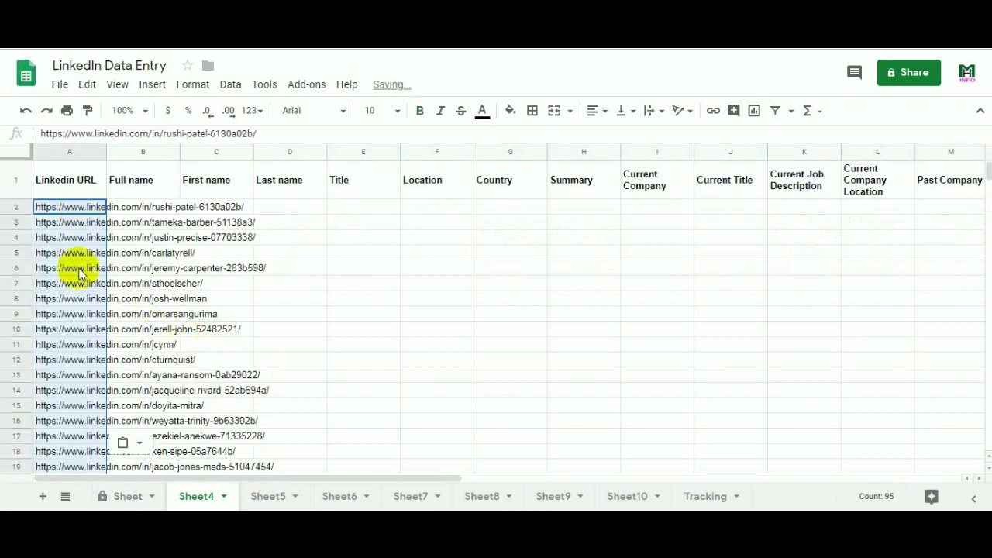
{"action": "left_click_drag", "start_coordinate": [107, 151], "coordinate": [279, 153]}
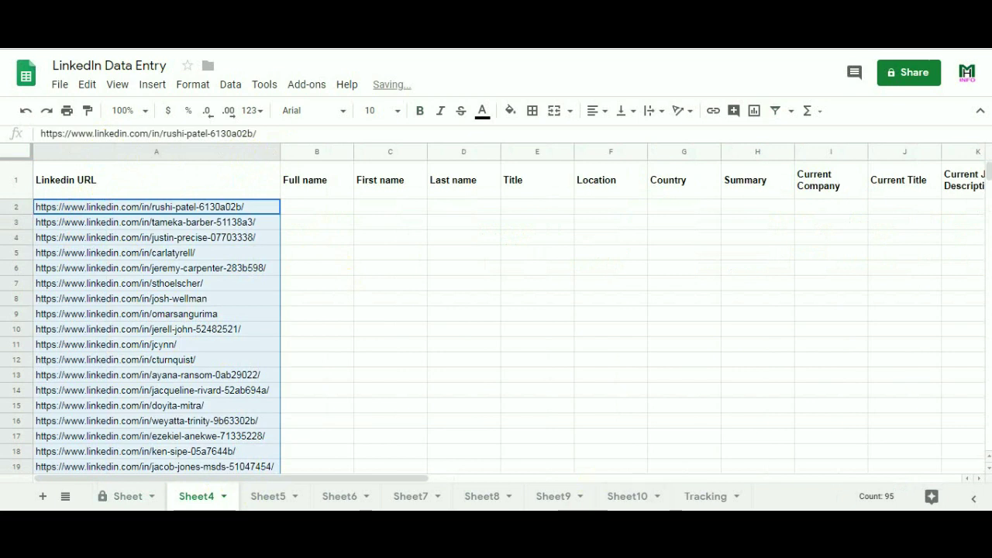
Record sheet number 4 for the second worker in cell E3 of the Tracking sheet
{"action": "left_click", "coordinate": [707, 496]}
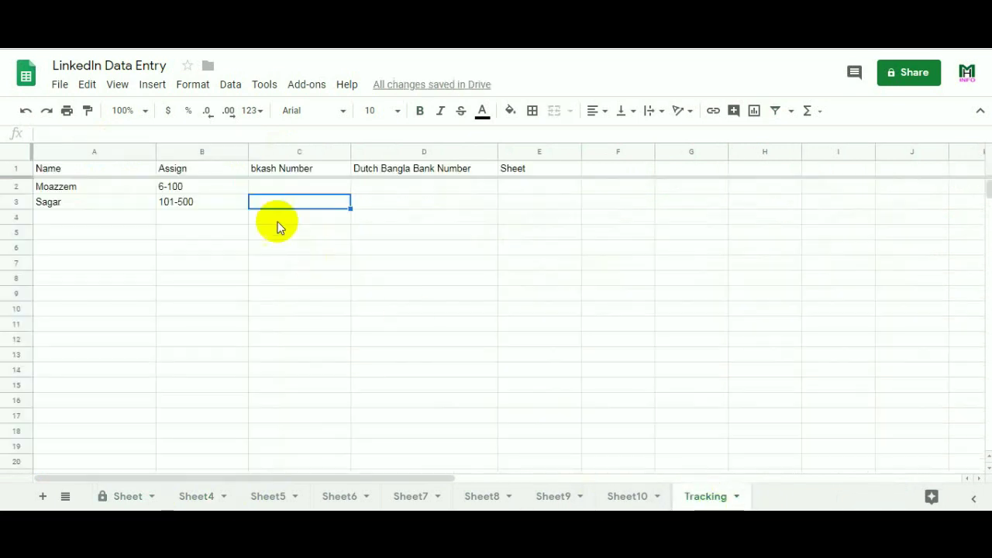
{"action": "left_click", "coordinate": [509, 207]}
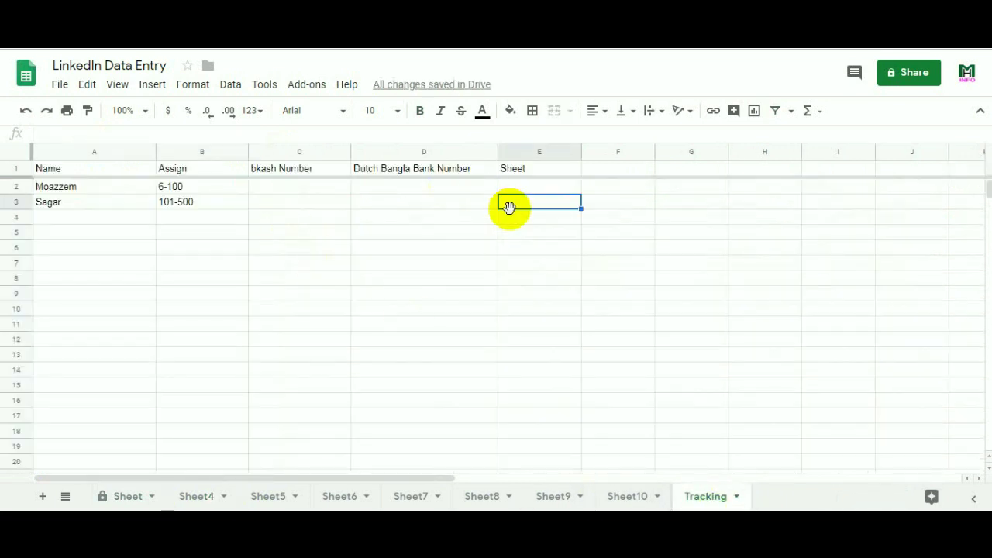
{"action": "type", "text": "4"}
{"action": "left_click", "coordinate": [529, 247]}
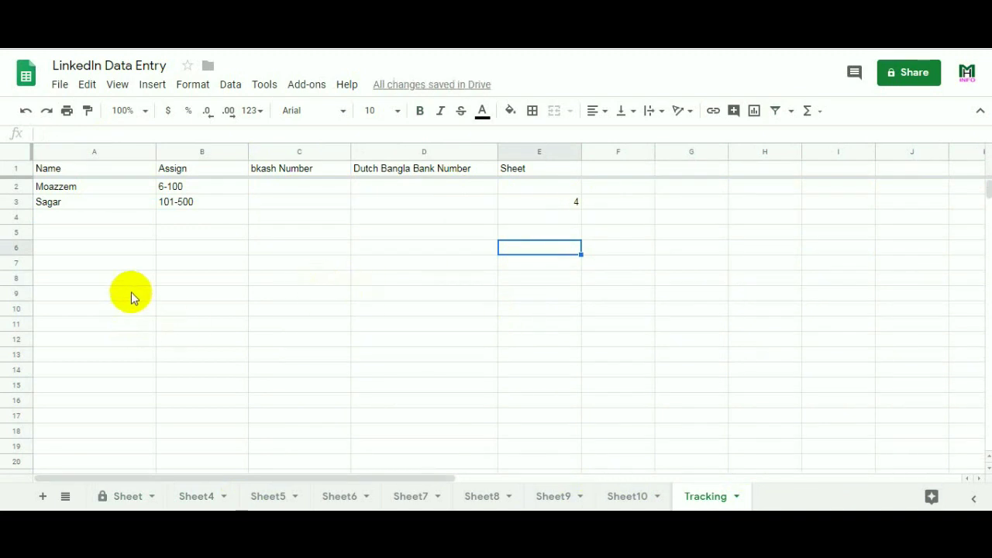
Add another worker's name in row 10 of the Tracking sheet with the assignment 1200-1500
{"action": "left_click", "coordinate": [176, 280]}
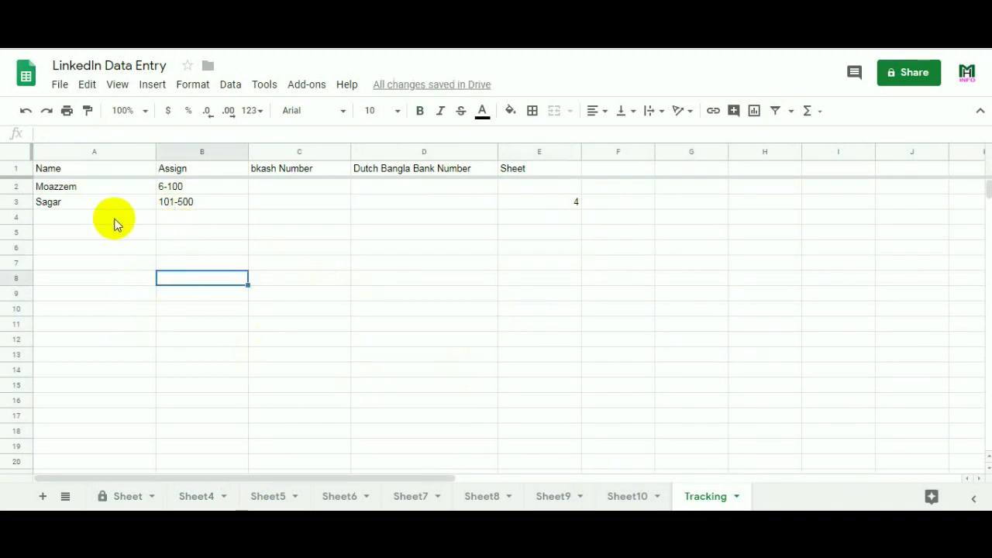
{"action": "left_click", "coordinate": [116, 219]}
{"action": "left_click", "coordinate": [142, 275]}
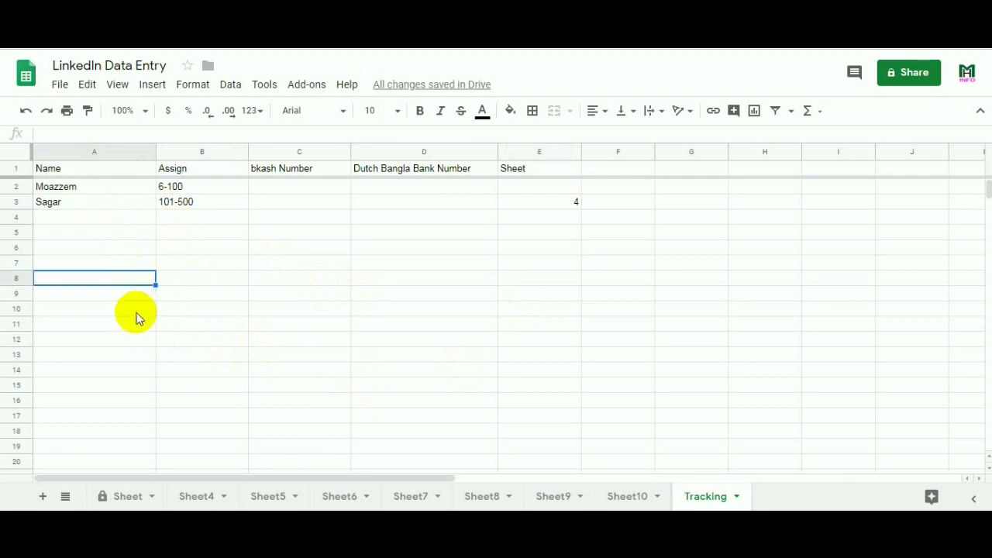
{"action": "left_click", "coordinate": [136, 311]}
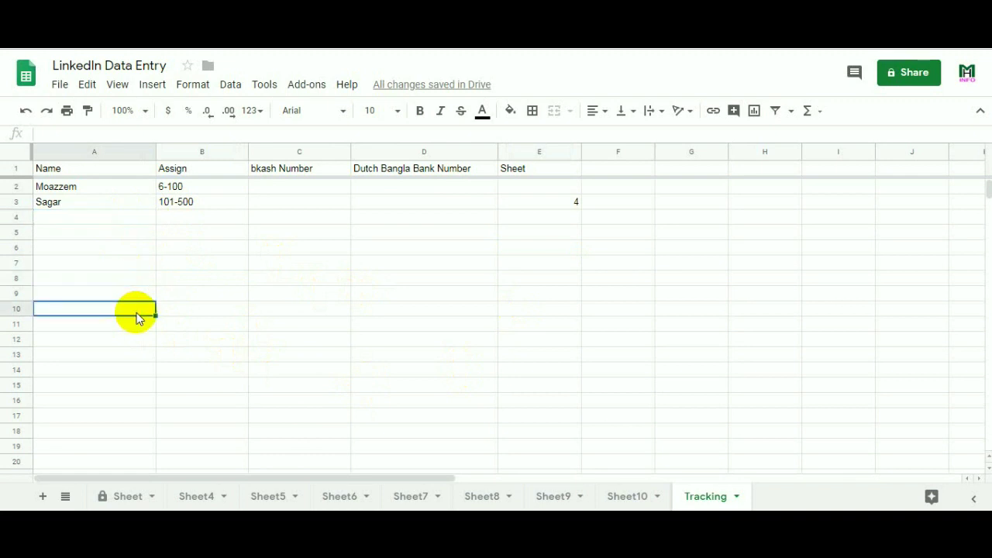
{"action": "type", "text": "Sumon"}
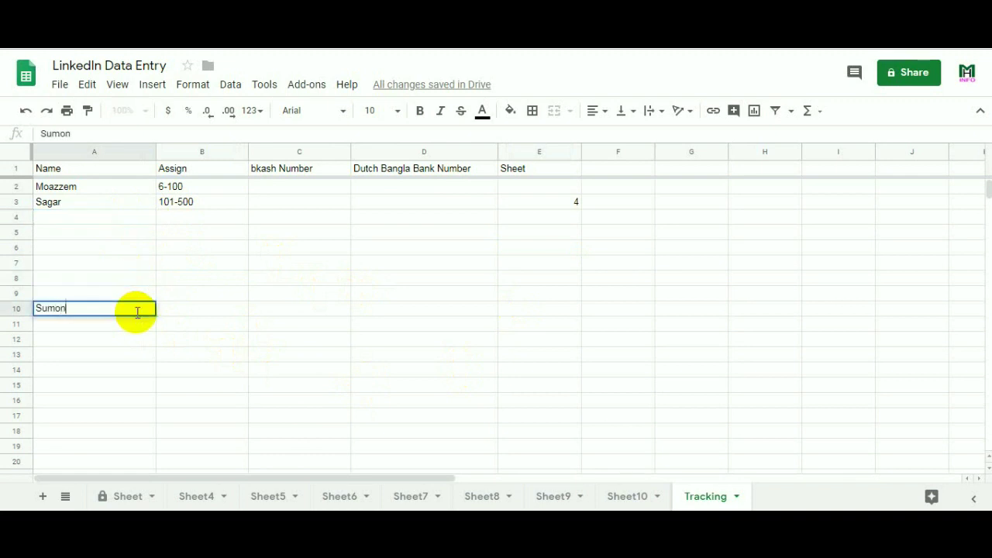
{"action": "key", "text": "Tab"}
{"action": "left_click_drag", "start_coordinate": [198, 224], "coordinate": [179, 274]}
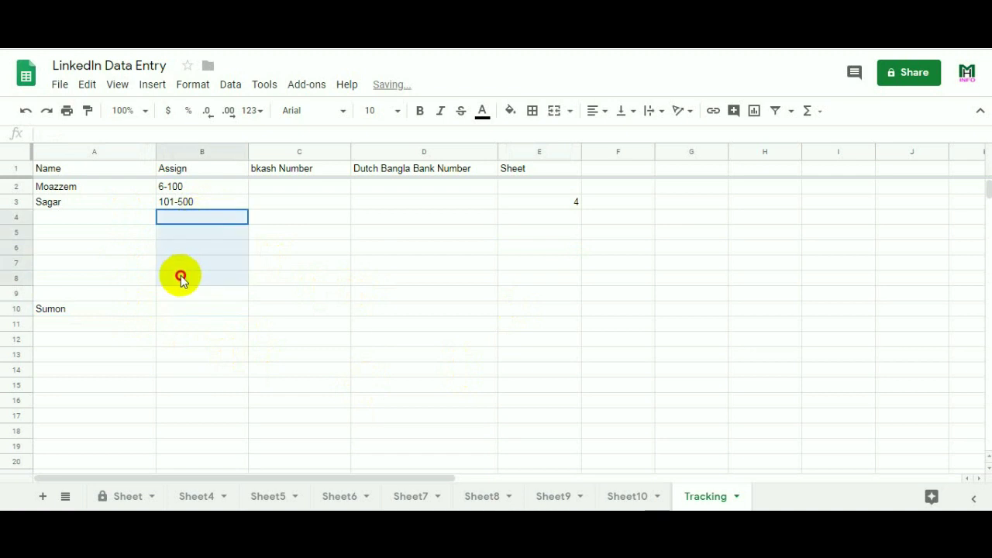
{"action": "left_click", "coordinate": [183, 317]}
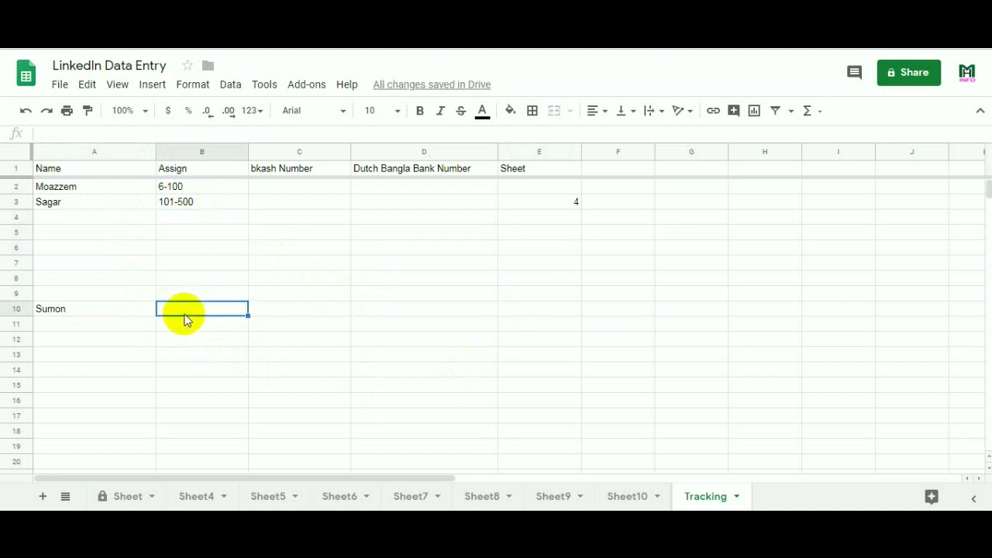
{"action": "type", "text": "1200-1500"}
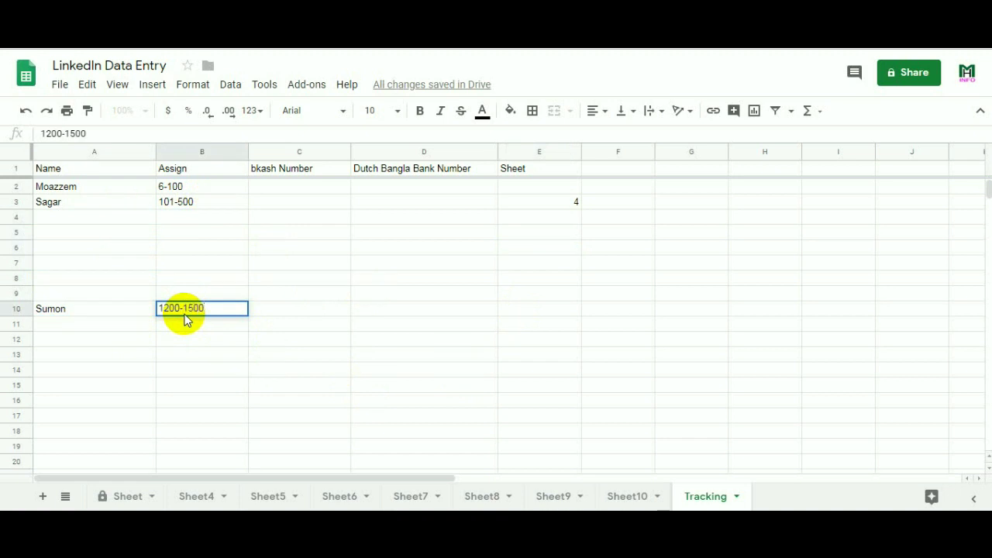
{"action": "key", "text": "Tab"}
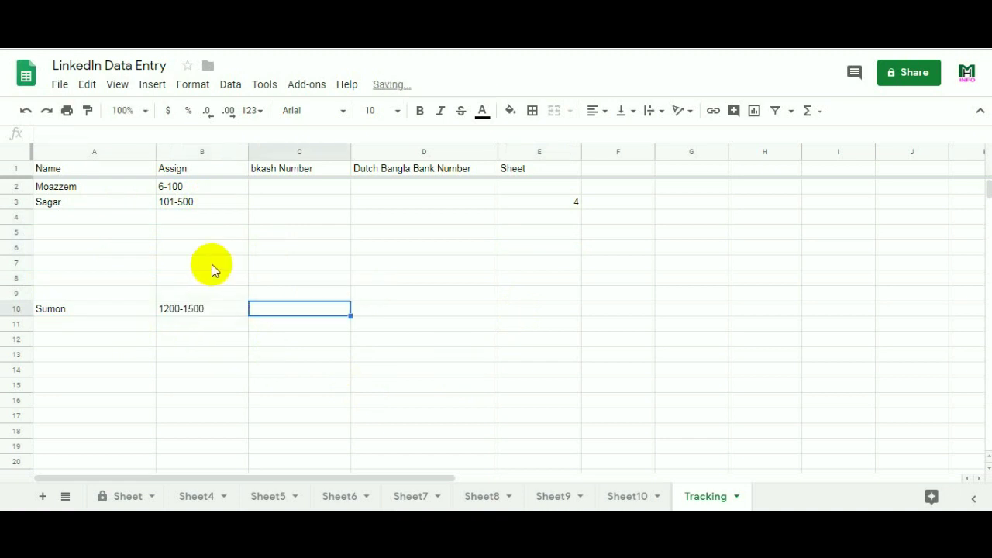
Enter the row 3 worker's name again in row 11 with the assignment 1501-1700
{"action": "left_click", "coordinate": [94, 326]}
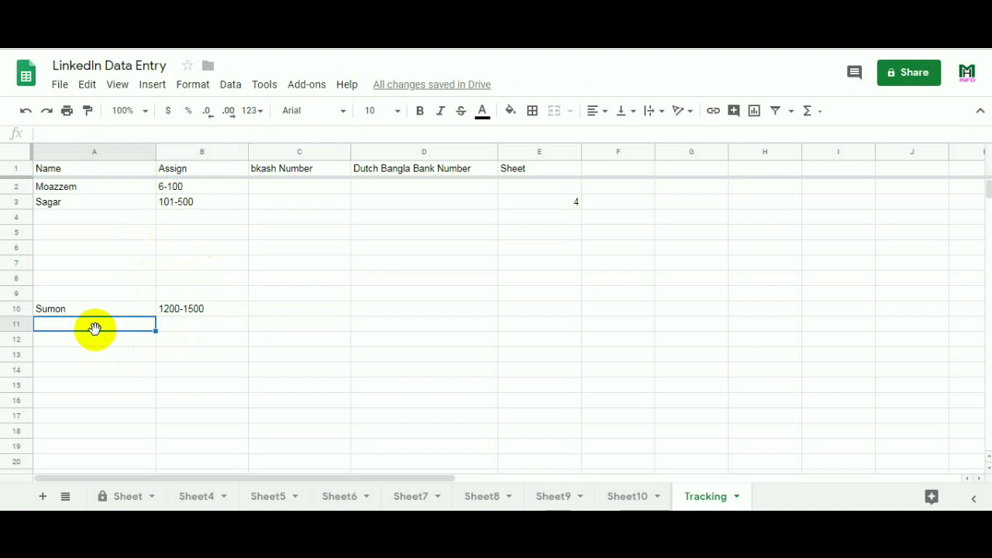
{"action": "type", "text": "Sa"}
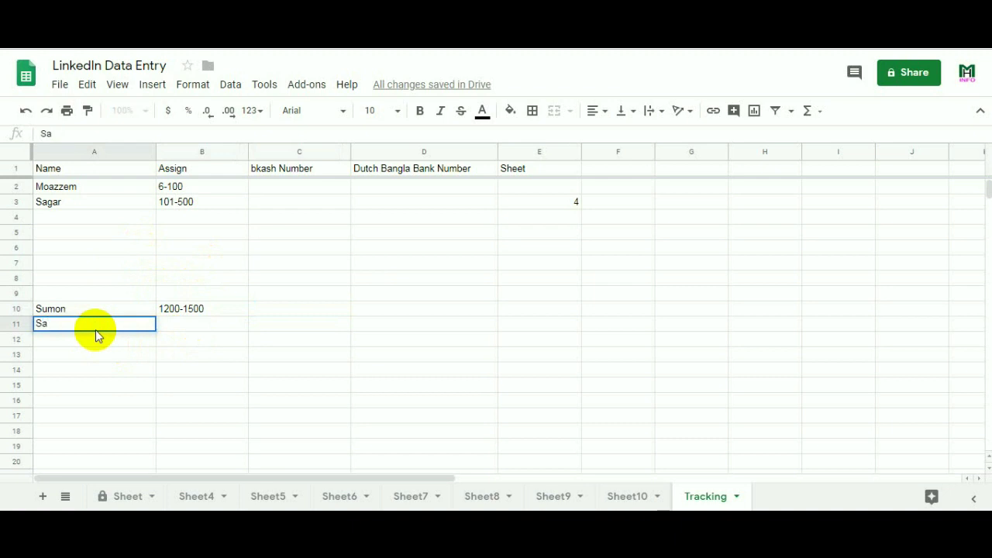
{"action": "type", "text": "ar"}
{"action": "key", "text": "Tab"}
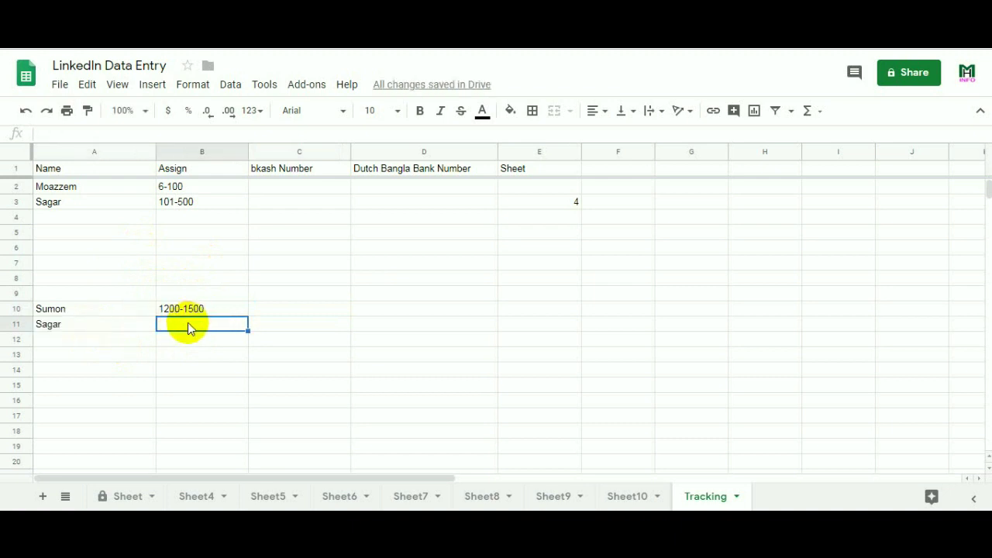
{"action": "type", "text": "1501"}
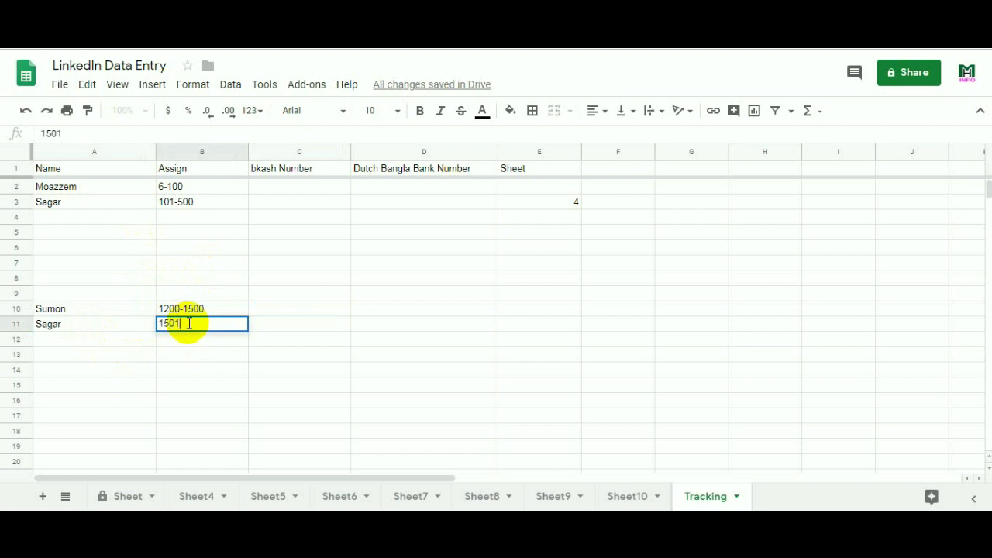
{"action": "type", "text": "-1700"}
{"action": "key", "text": "Tab"}
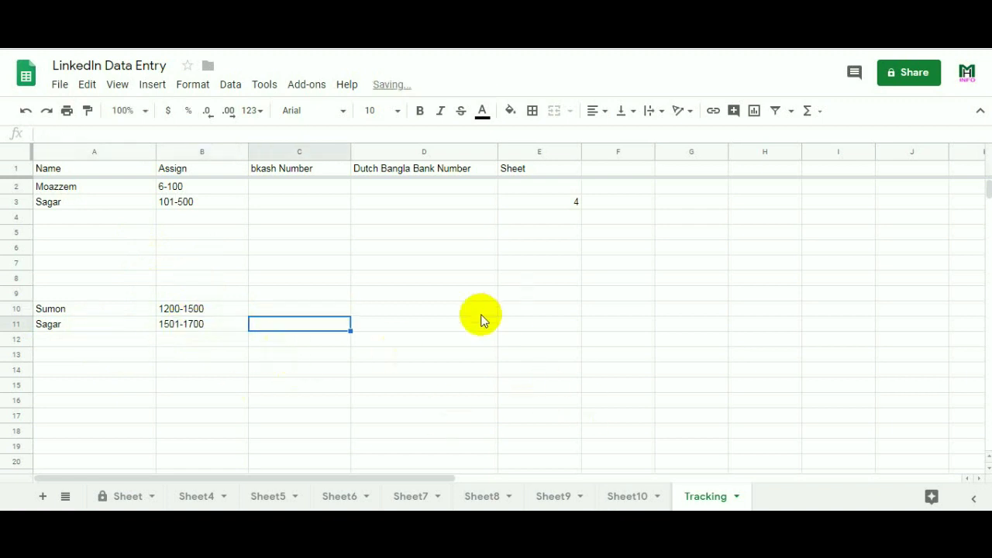
Record sheet number 4 for the row 11 assignment in the Sheet column
{"action": "left_click", "coordinate": [556, 325]}
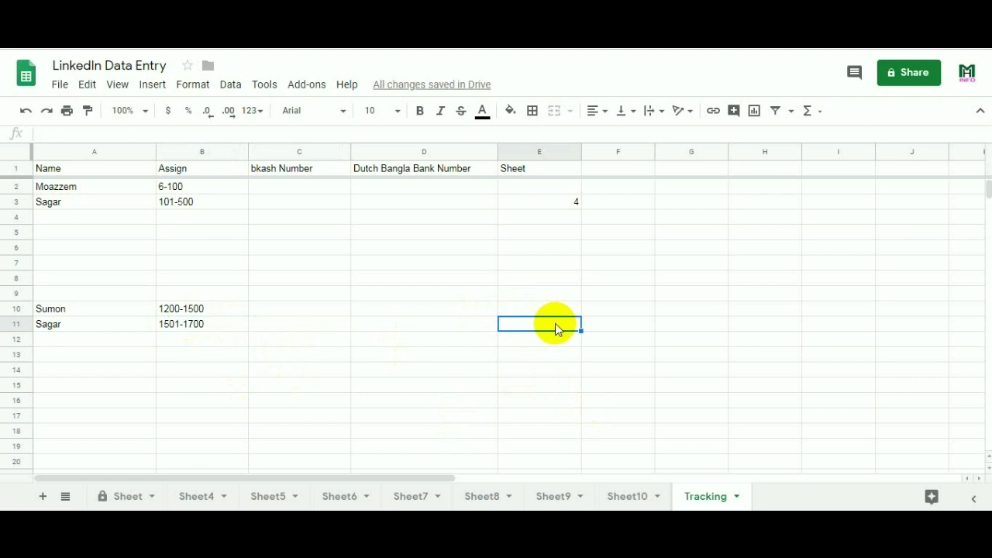
{"action": "type", "text": "4"}
{"action": "left_click", "coordinate": [574, 367]}
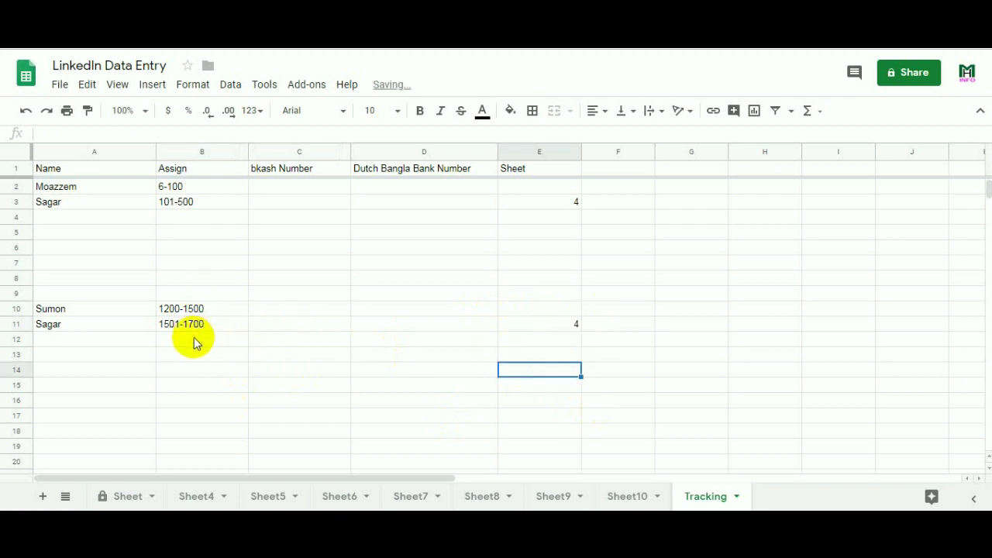
{"action": "scroll", "coordinate": [199, 395], "scroll_direction": "down", "scroll_amount": 1}
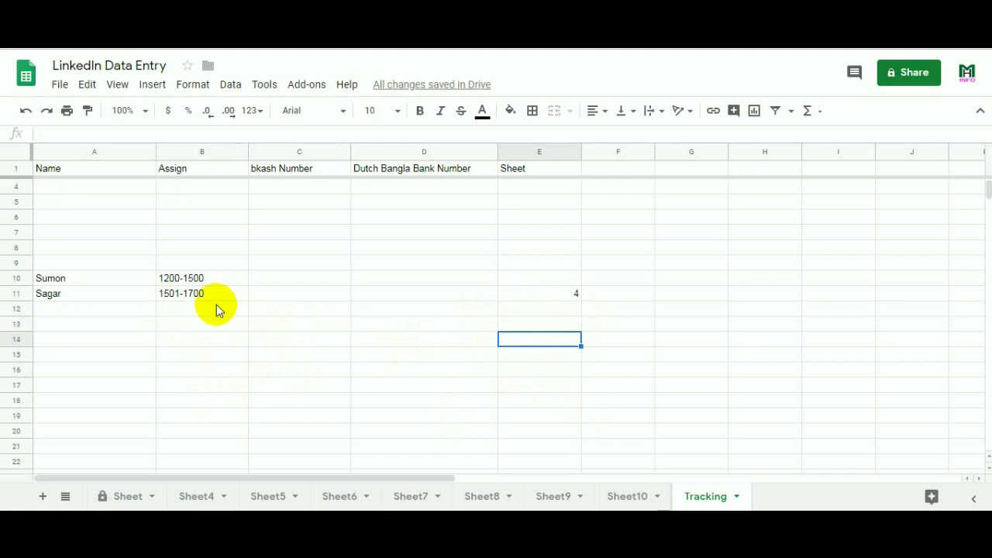
{"action": "scroll", "coordinate": [217, 308], "scroll_direction": "up", "scroll_amount": 1}
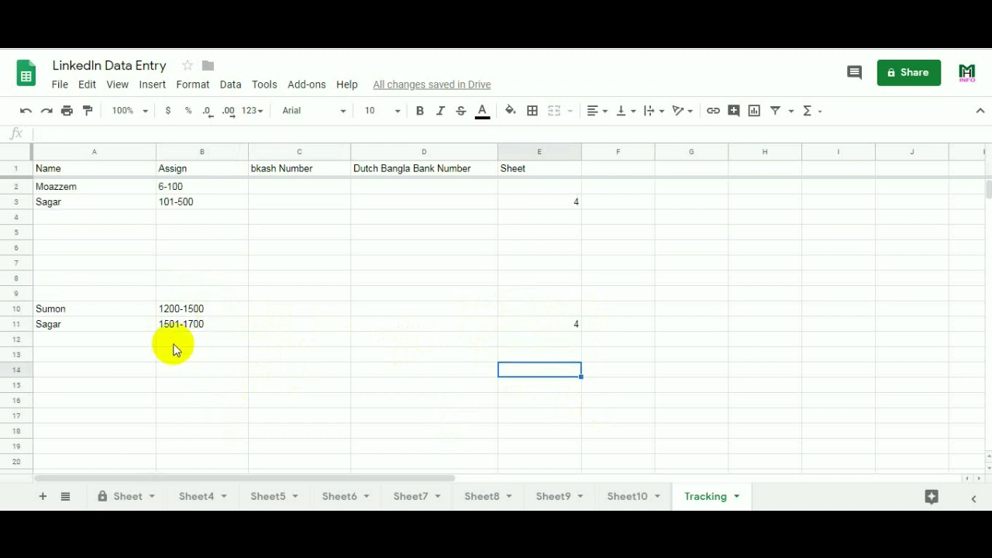
{"action": "scroll", "coordinate": [175, 352], "scroll_direction": "down", "scroll_amount": 1}
{"action": "scroll", "coordinate": [174, 353], "scroll_direction": "up", "scroll_amount": 1}
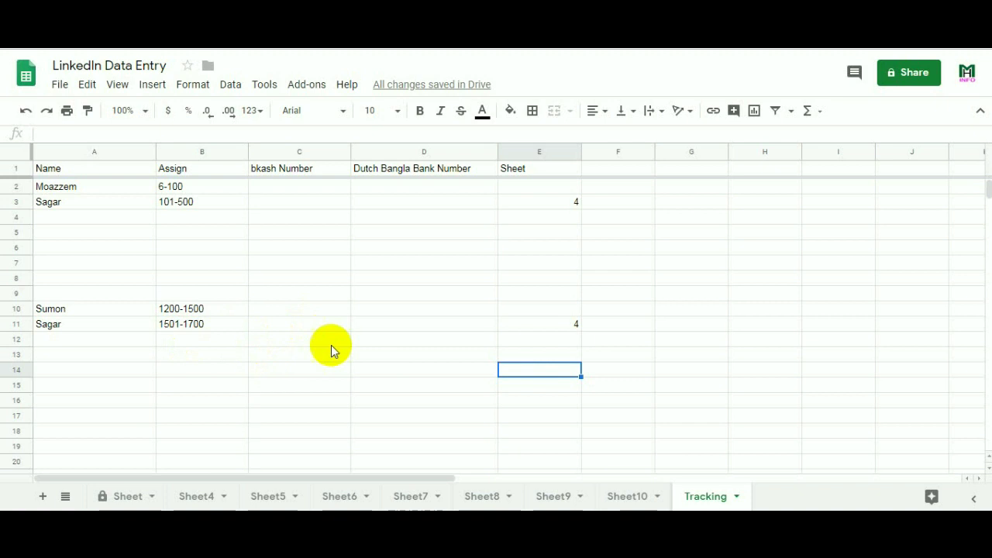
{"action": "scroll", "coordinate": [324, 369], "scroll_direction": "down", "scroll_amount": 1}
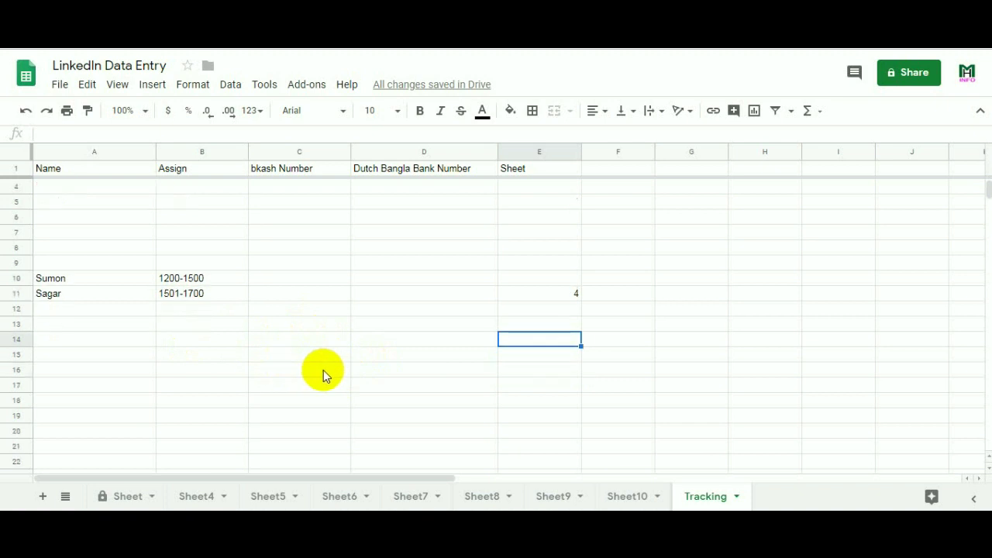
{"action": "scroll", "coordinate": [323, 370], "scroll_direction": "up", "scroll_amount": 1}
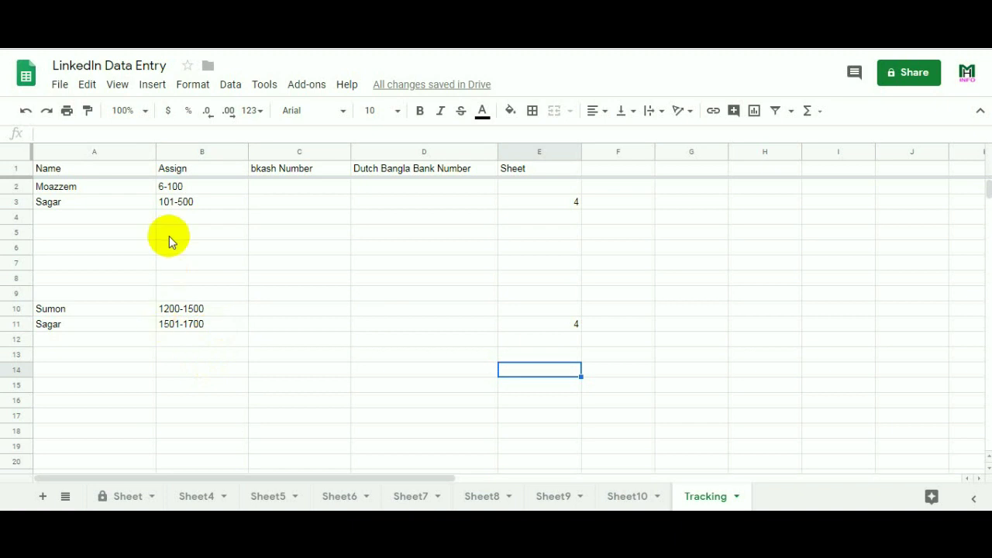
{"action": "left_click", "coordinate": [183, 327]}
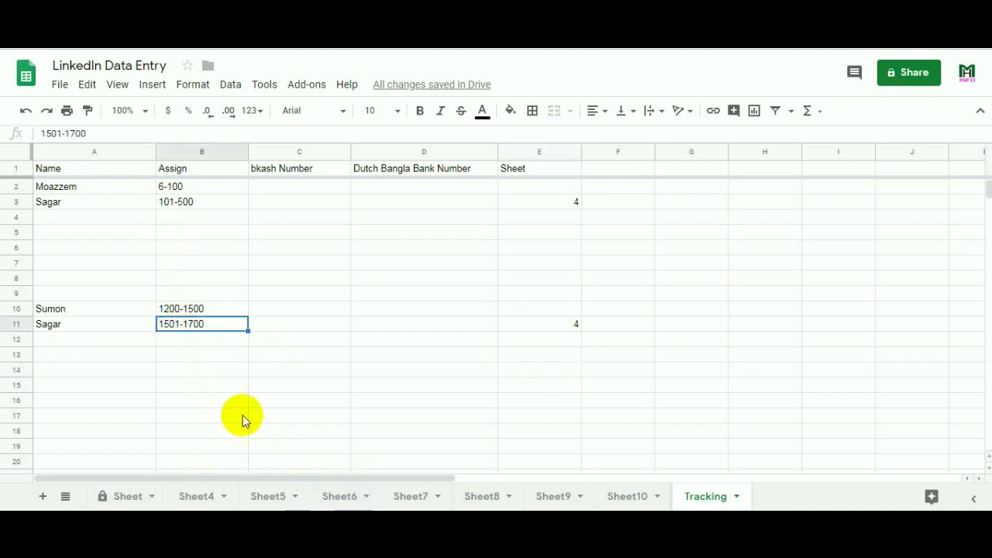
Examine the end of the pasted URL list in Sheet4 and the empty rows below it
{"action": "left_click", "coordinate": [196, 496]}
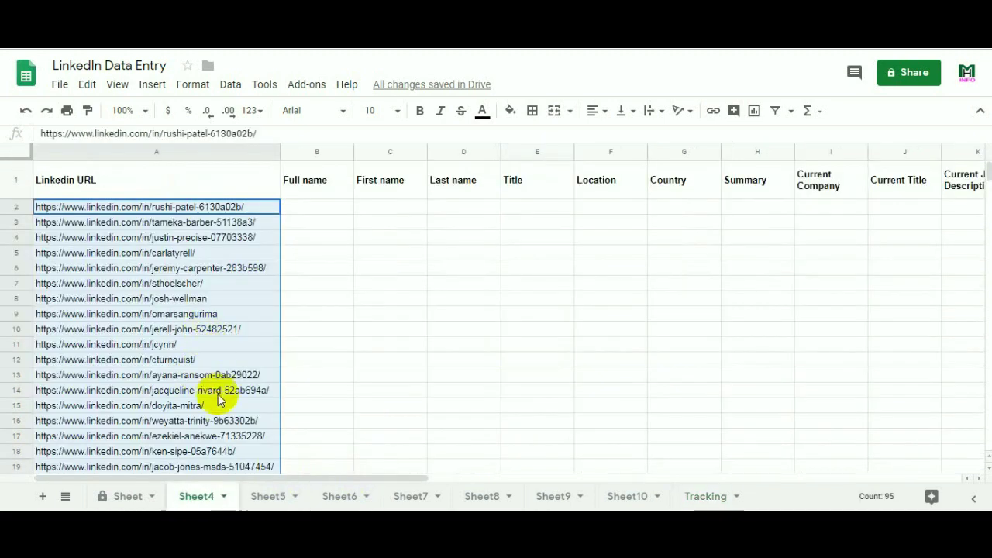
{"action": "scroll", "coordinate": [221, 411], "scroll_direction": "down", "scroll_amount": 8}
{"action": "scroll", "coordinate": [222, 416], "scroll_direction": "down", "scroll_amount": 9}
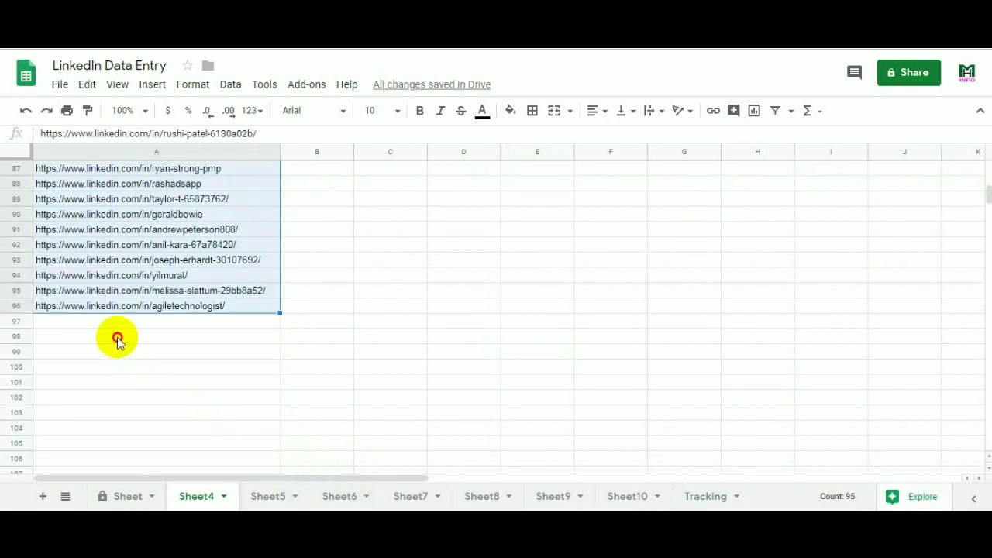
{"action": "left_click", "coordinate": [117, 339]}
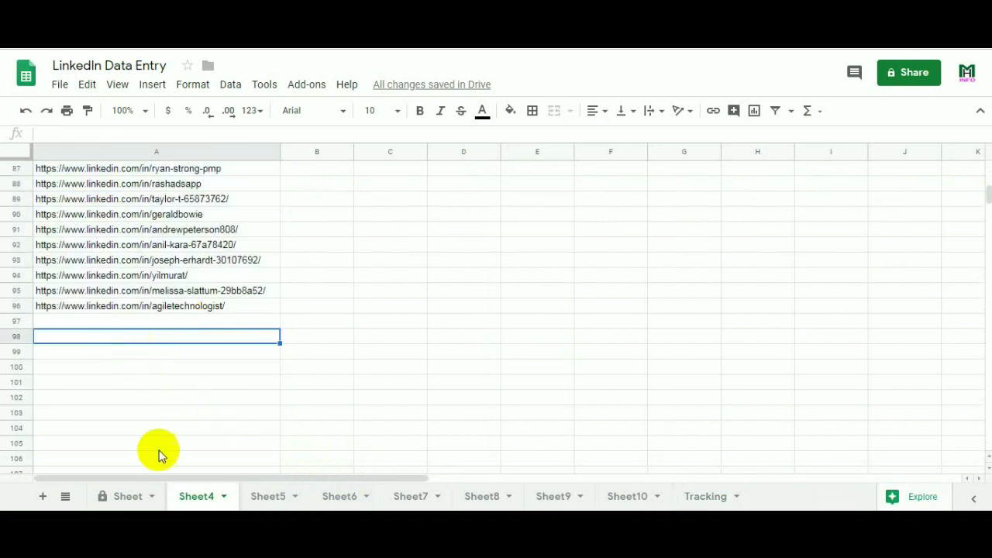
{"action": "left_click", "coordinate": [143, 338]}
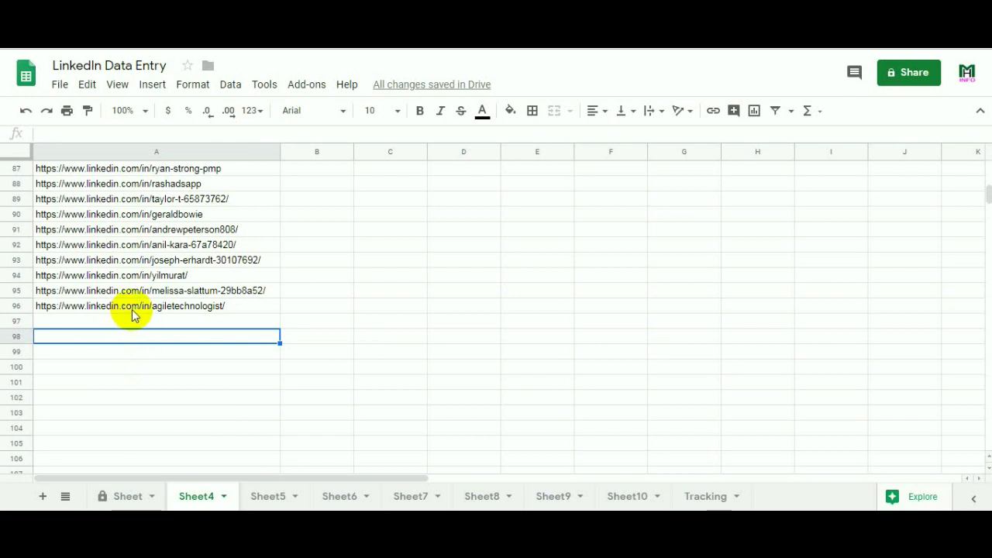
{"action": "left_click", "coordinate": [132, 310]}
{"action": "left_click", "coordinate": [135, 337]}
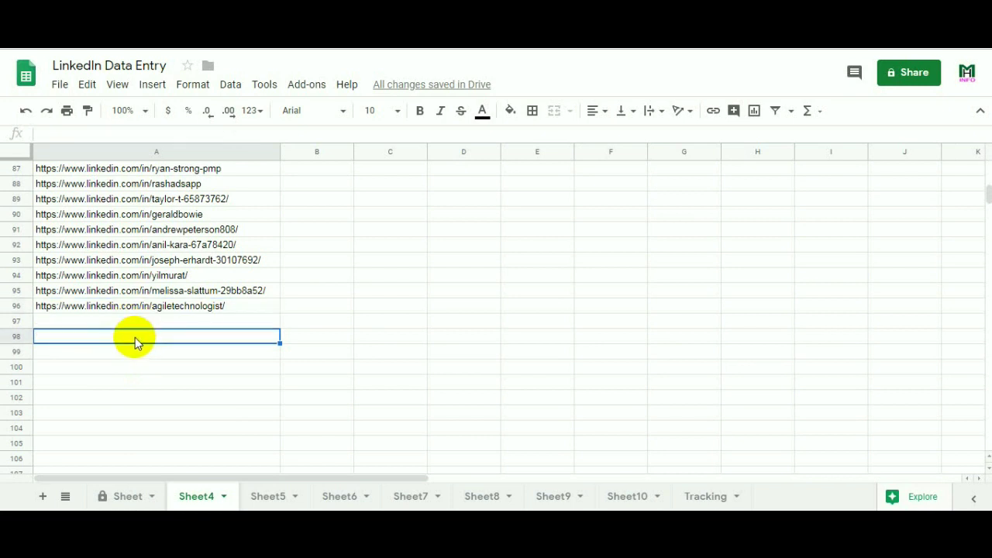
{"action": "left_click", "coordinate": [142, 320]}
{"action": "left_click", "coordinate": [140, 340]}
Copy the LinkedIn URLs in rows 115 to 142 of column A from the main Sheet
{"action": "left_click", "coordinate": [130, 496]}
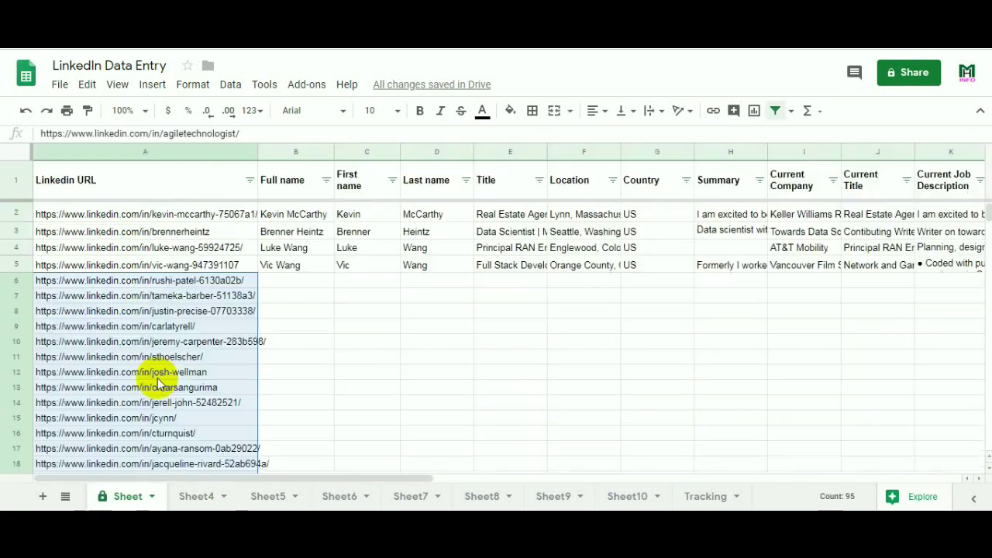
{"action": "scroll", "coordinate": [124, 399], "scroll_direction": "down", "scroll_amount": 20}
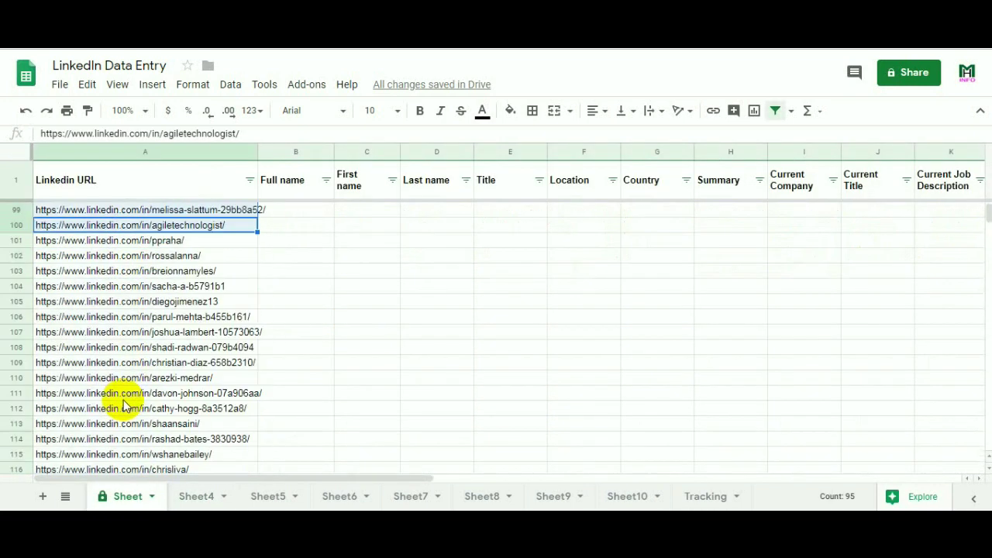
{"action": "scroll", "coordinate": [124, 404], "scroll_direction": "down", "scroll_amount": 6}
{"action": "scroll", "coordinate": [116, 403], "scroll_direction": "up", "scroll_amount": 5}
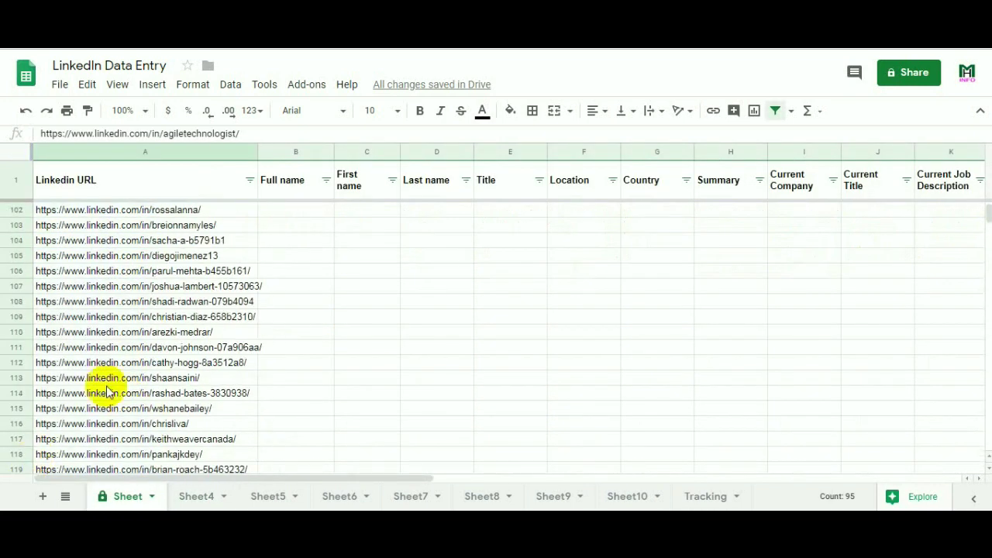
{"action": "scroll", "coordinate": [109, 391], "scroll_direction": "down", "scroll_amount": 1}
{"action": "left_click", "coordinate": [108, 380]}
{"action": "scroll", "coordinate": [110, 383], "scroll_direction": "down", "scroll_amount": 5}
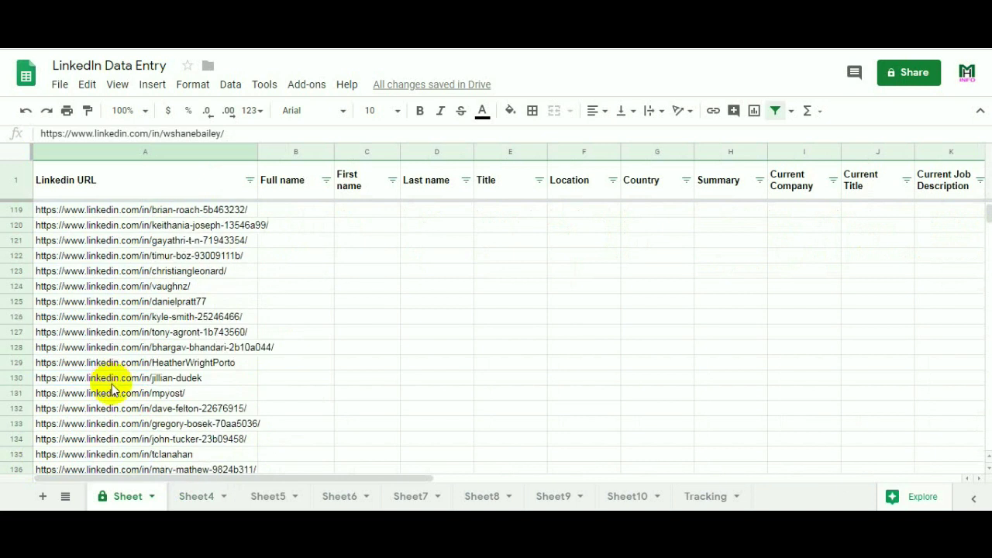
{"action": "scroll", "coordinate": [111, 392], "scroll_direction": "down", "scroll_amount": 3}
{"action": "left_click", "coordinate": [115, 409], "text": "shift"}
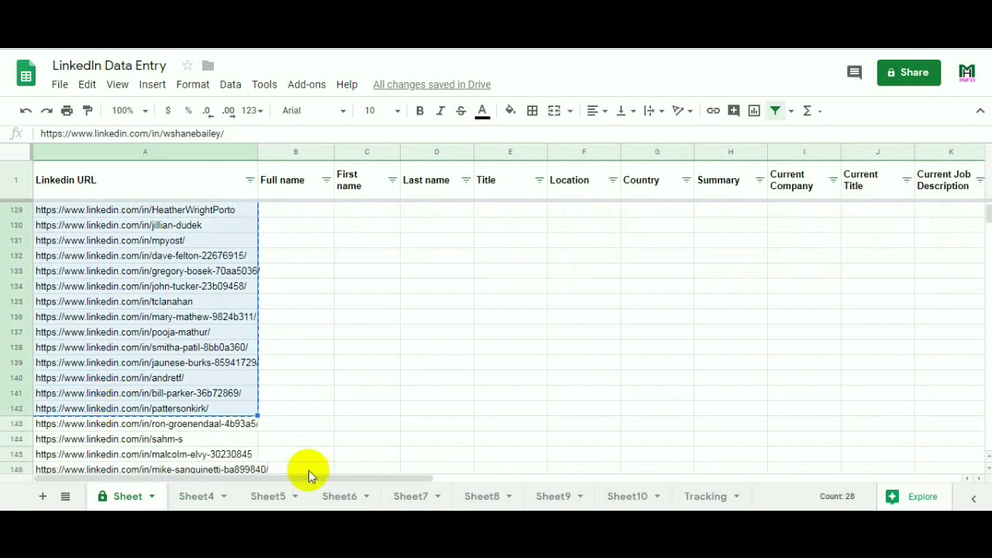
Try pasting the copied URLs into Sheet4 starting at cell A98, and undo the paste
{"action": "left_click", "coordinate": [196, 496]}
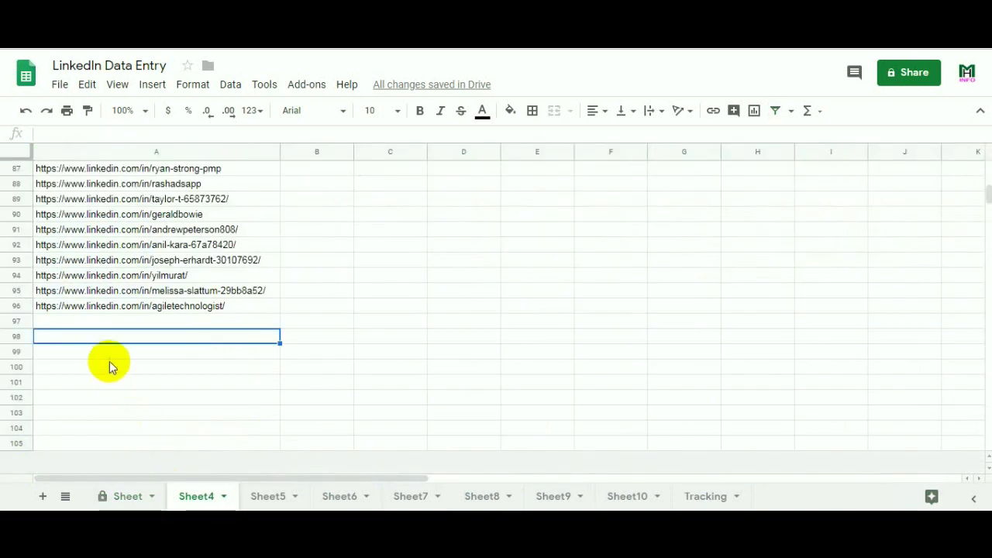
{"action": "key", "text": "ctrl+v"}
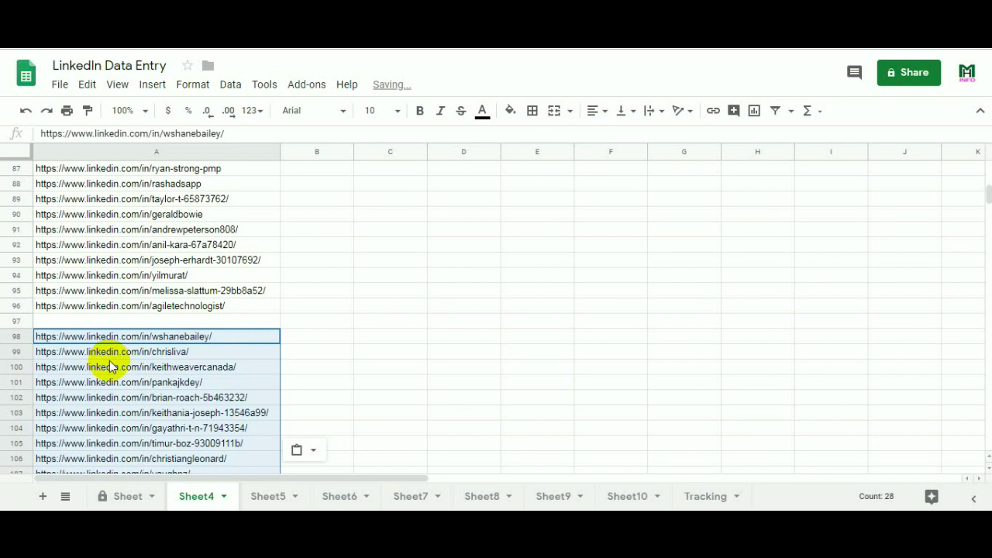
{"action": "key", "text": "ctrl+z"}
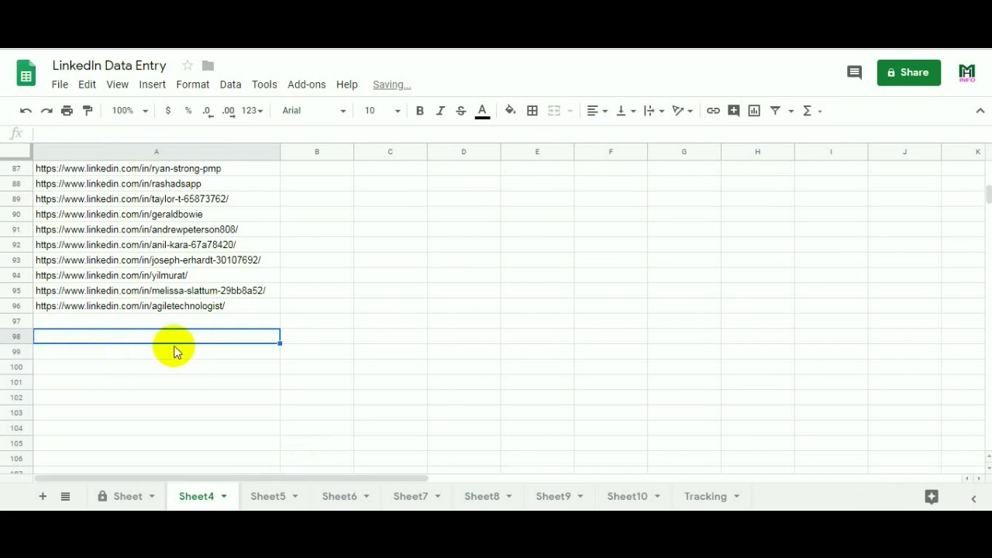
Return to the Tracking sheet to review the worker assignments and select the empty cell D17
{"action": "key", "text": "ctrl+shift+Page_Down"}
{"action": "key", "text": "ctrl+shift+Page_Down"}
{"action": "key", "text": "ctrl+shift+Page_Down"}
{"action": "key", "text": "ctrl+shift+Page_Down"}
{"action": "key", "text": "ctrl+shift+Page_Down"}
{"action": "key", "text": "ctrl+shift+Page_Down"}
{"action": "key", "text": "ctrl+shift+Page_Down"}
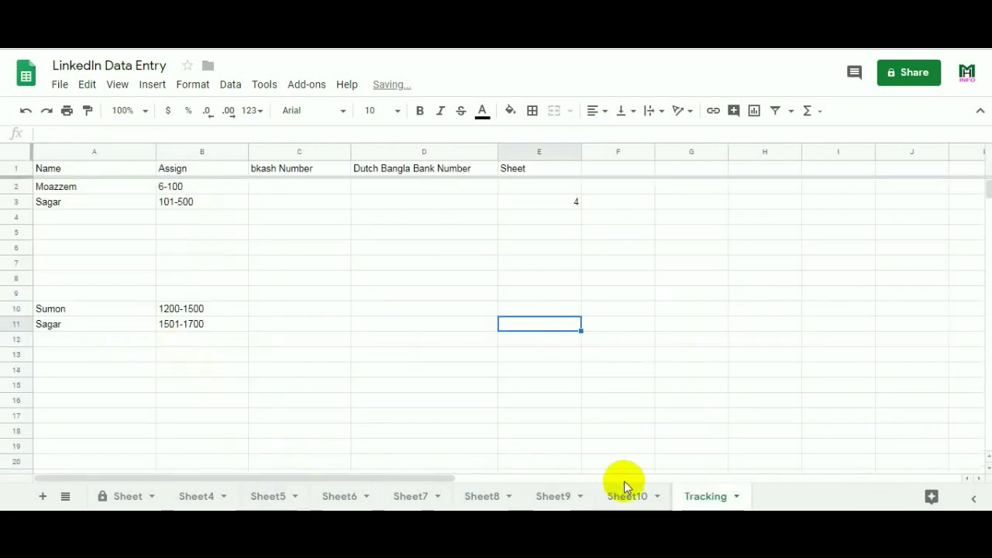
{"action": "left_click", "coordinate": [355, 412]}
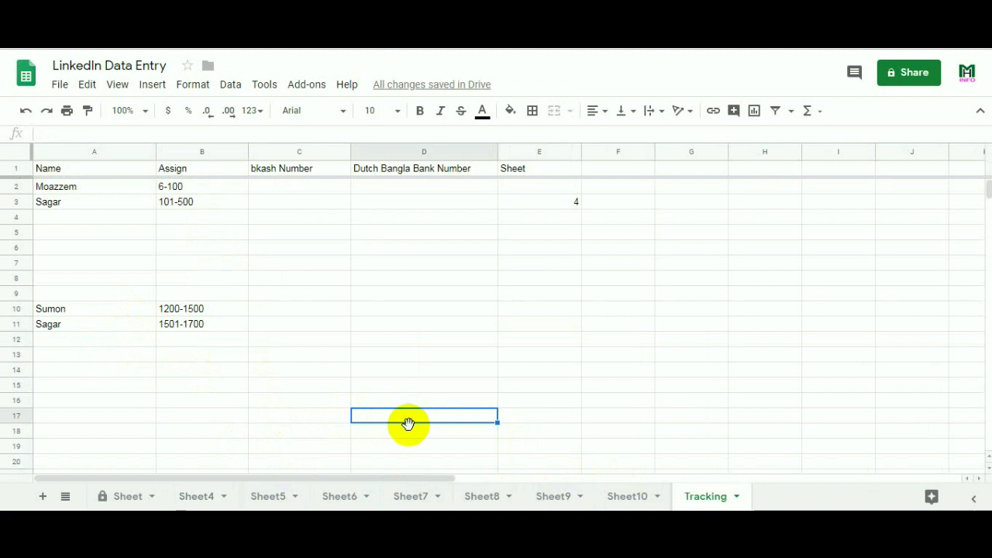